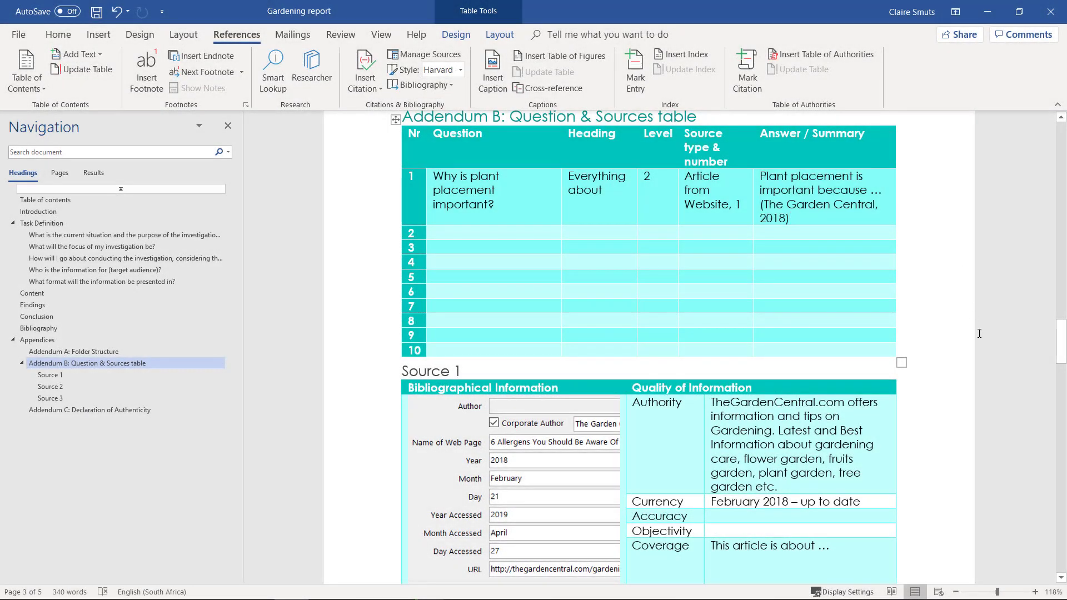
Insert a blank paragraph after the Addendum A: Folder Structure heading, above Addendum B.
{"action": "scroll", "coordinate": [984, 305], "scroll_direction": "up", "scroll_amount": 3}
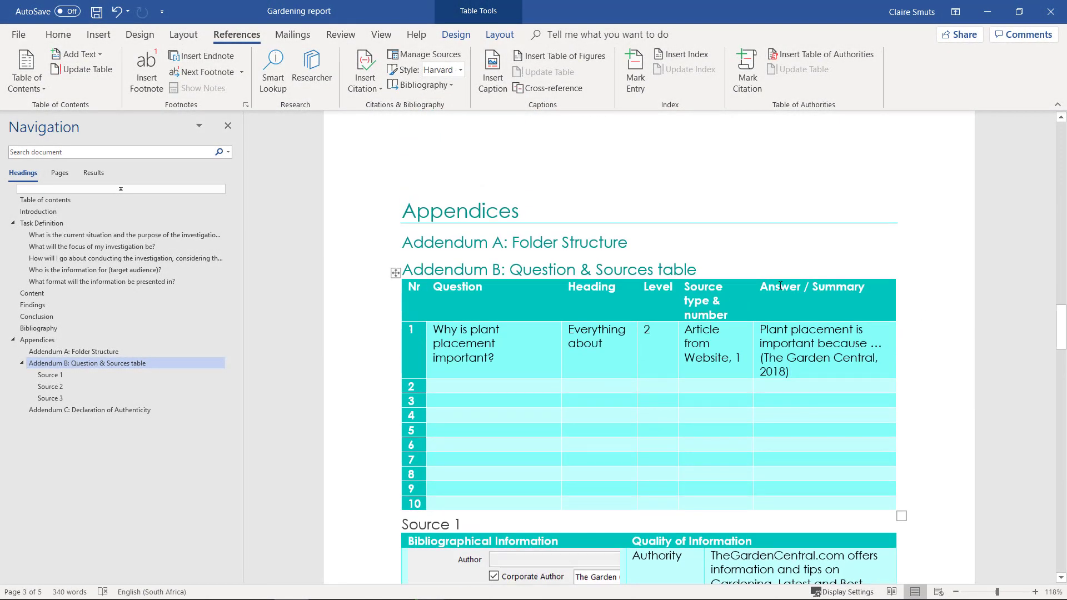
{"action": "left_click", "coordinate": [720, 247]}
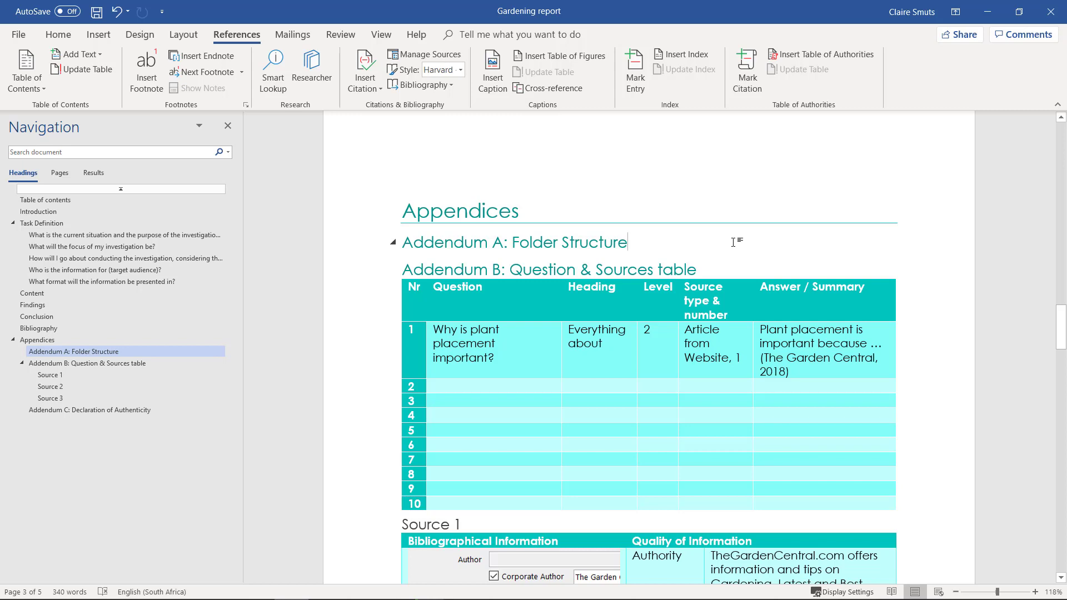
{"action": "key", "text": "Return"}
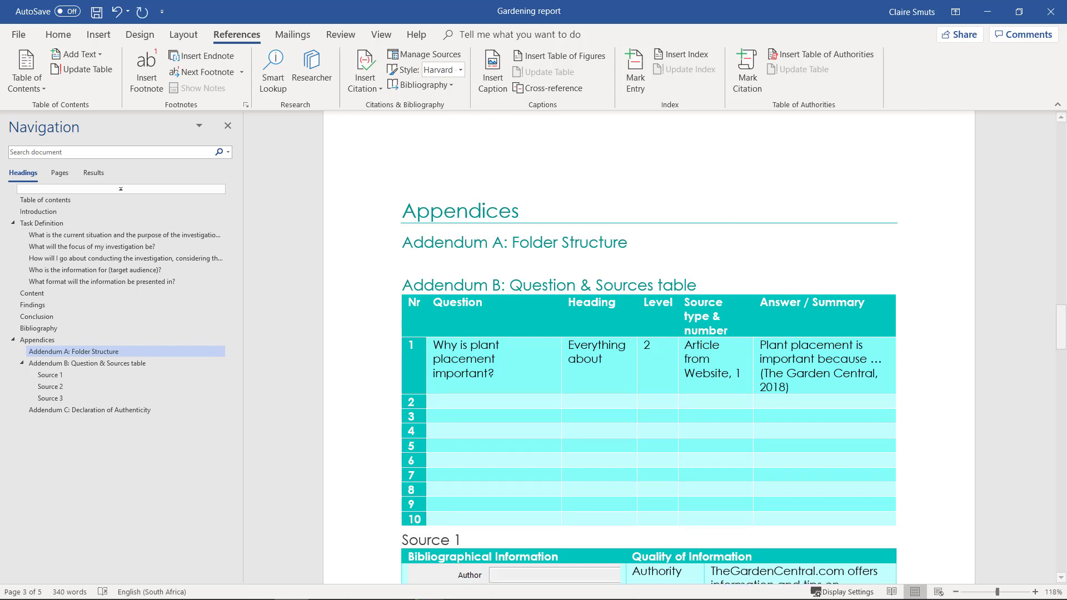
Bring up the Explorer window and open Documents > PAT Data.
{"action": "mouse_move", "coordinate": [159, 589]}
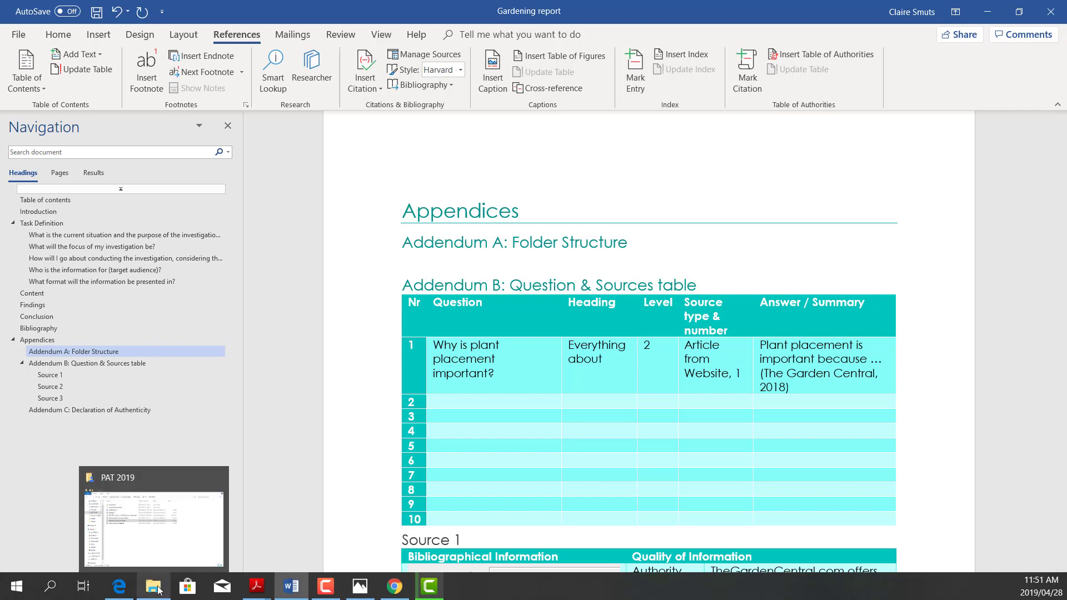
{"action": "left_click", "coordinate": [159, 542]}
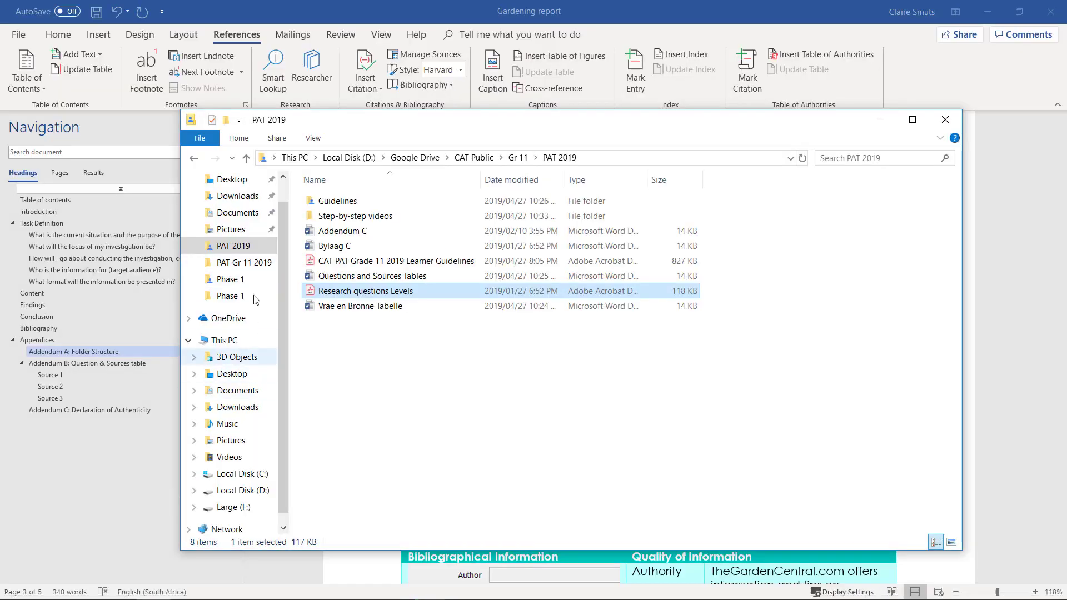
{"action": "left_click", "coordinate": [244, 212]}
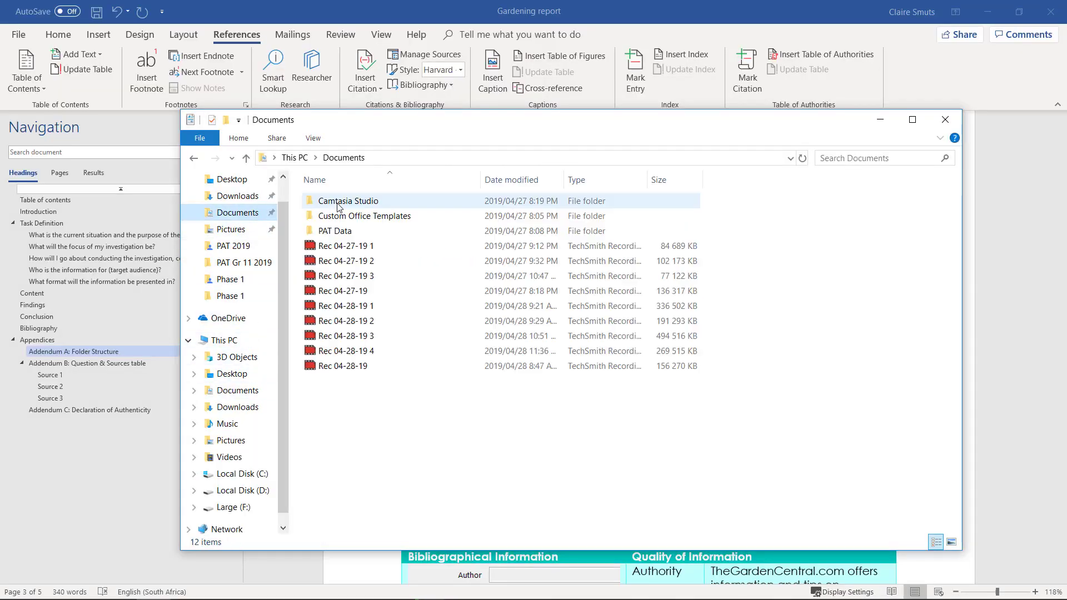
{"action": "double_click", "coordinate": [345, 236]}
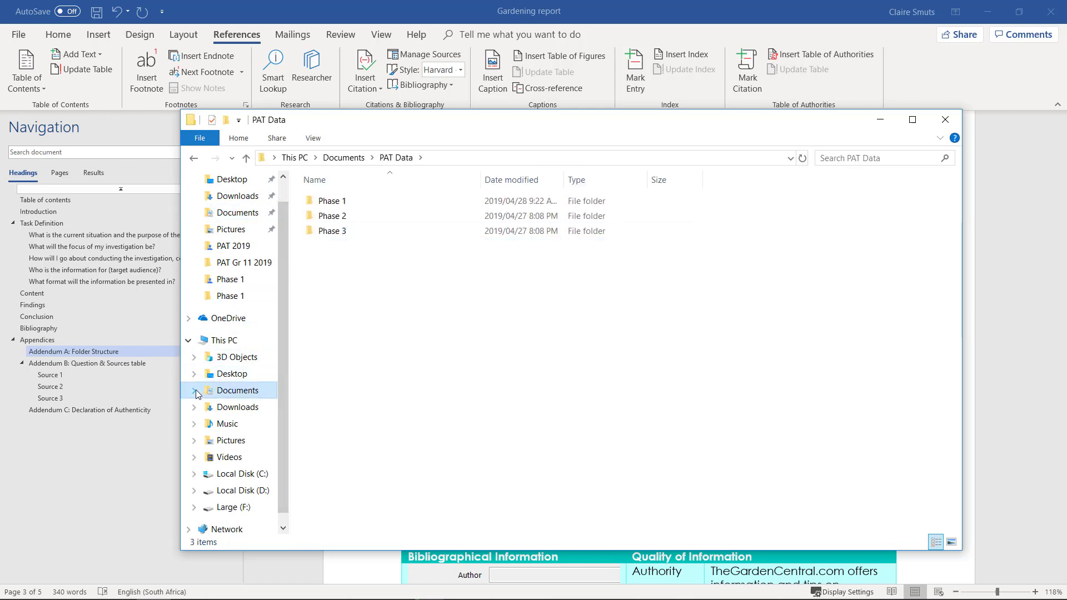
Widen the folder tree and expand PAT Data's Phase 1, 2 and 3 subfolders.
{"action": "left_click", "coordinate": [195, 391]}
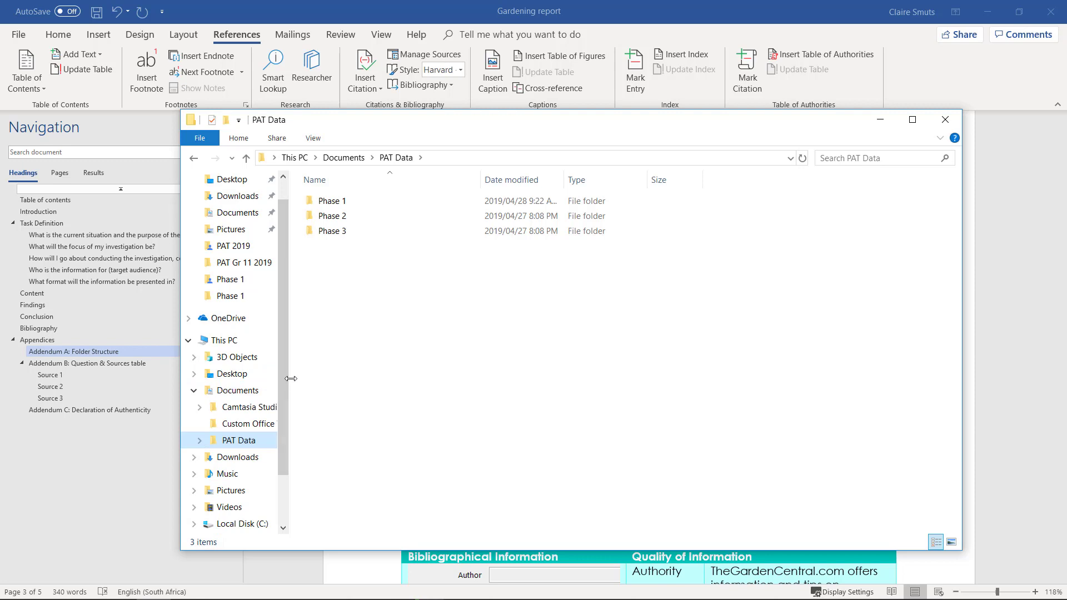
{"action": "left_click_drag", "start_coordinate": [291, 379], "coordinate": [364, 311]}
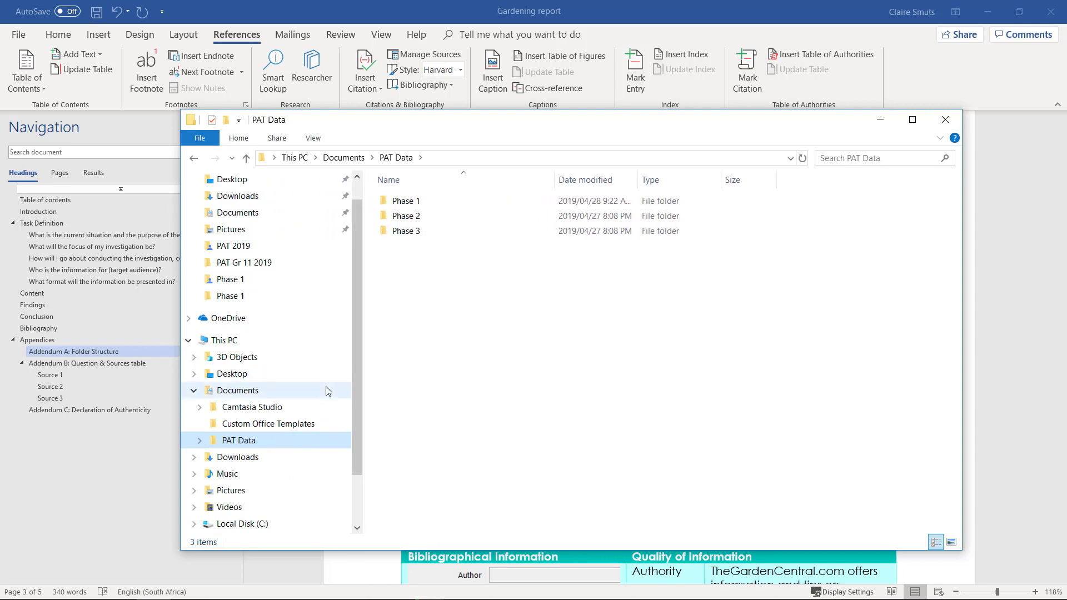
{"action": "scroll", "coordinate": [327, 391], "scroll_direction": "down", "scroll_amount": 1}
{"action": "left_click", "coordinate": [201, 375]}
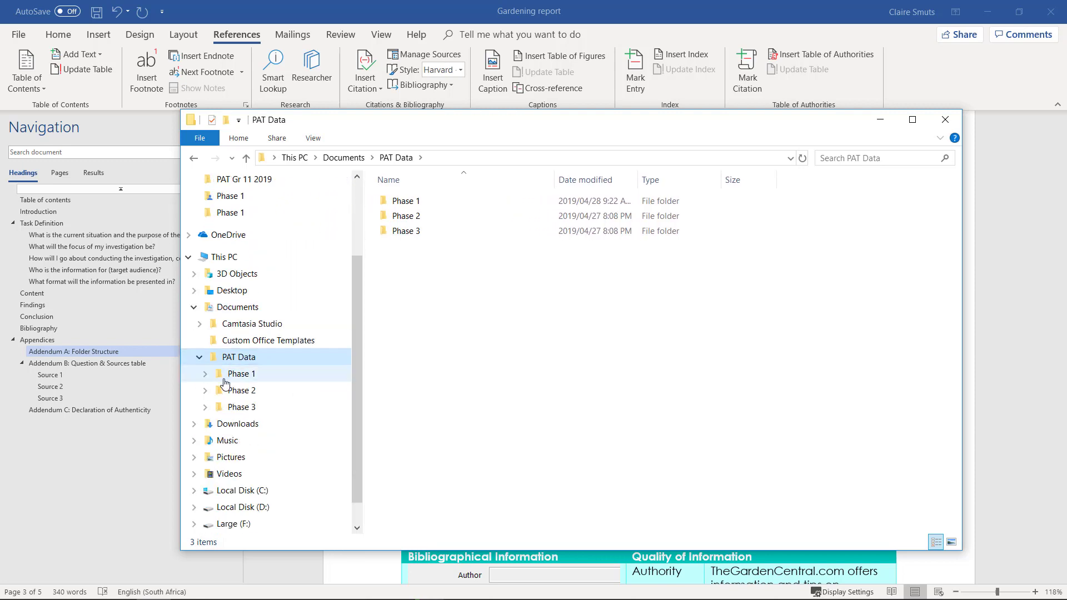
{"action": "left_click", "coordinate": [205, 357]}
{"action": "left_click", "coordinate": [205, 390]}
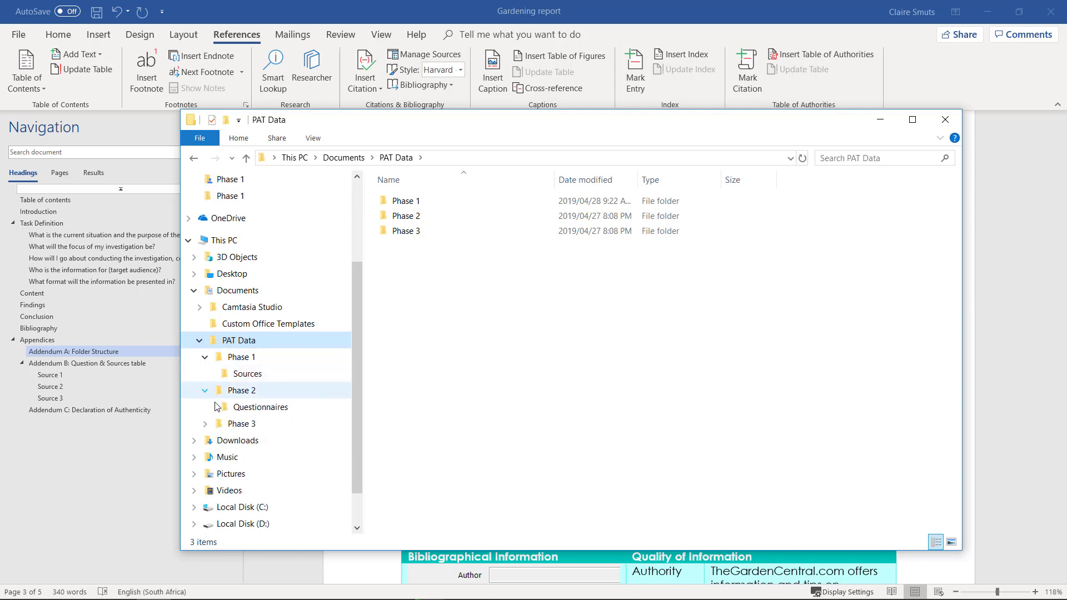
{"action": "left_click", "coordinate": [205, 390]}
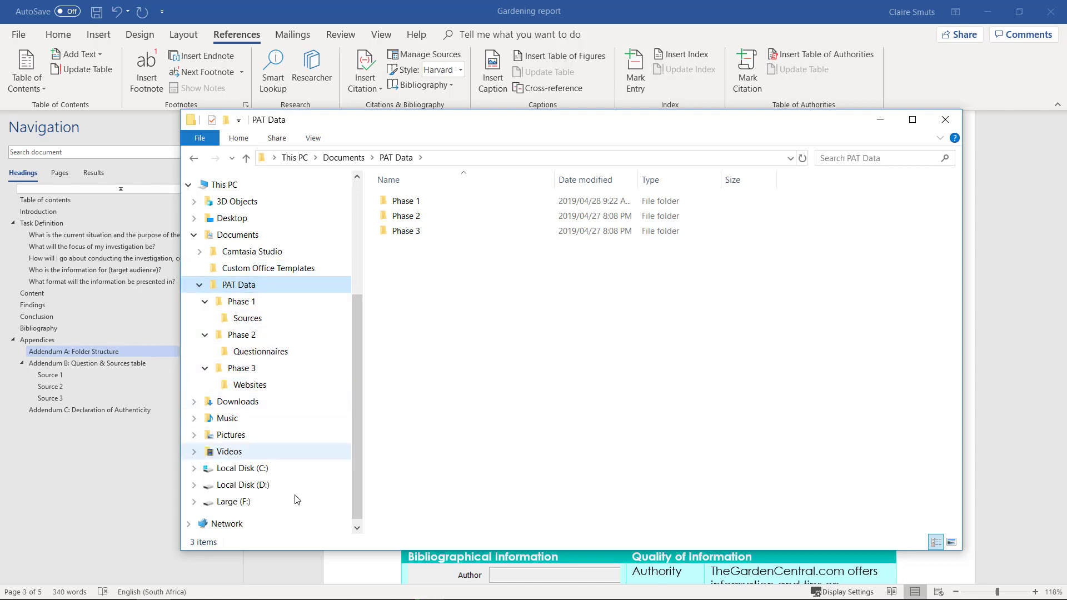
{"action": "left_click", "coordinate": [17, 588]}
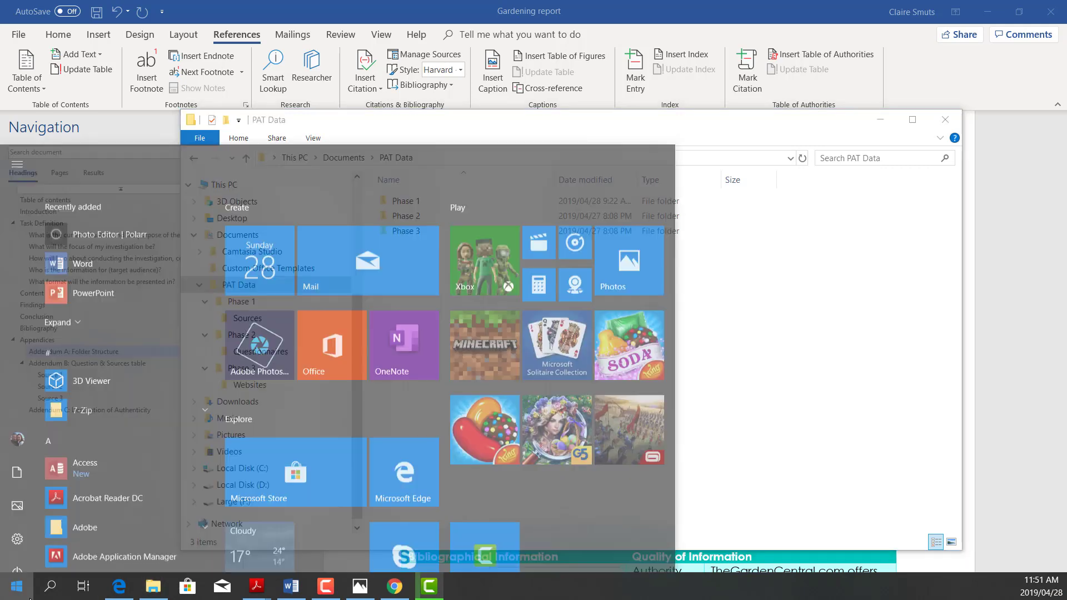
{"action": "left_click", "coordinate": [50, 586]}
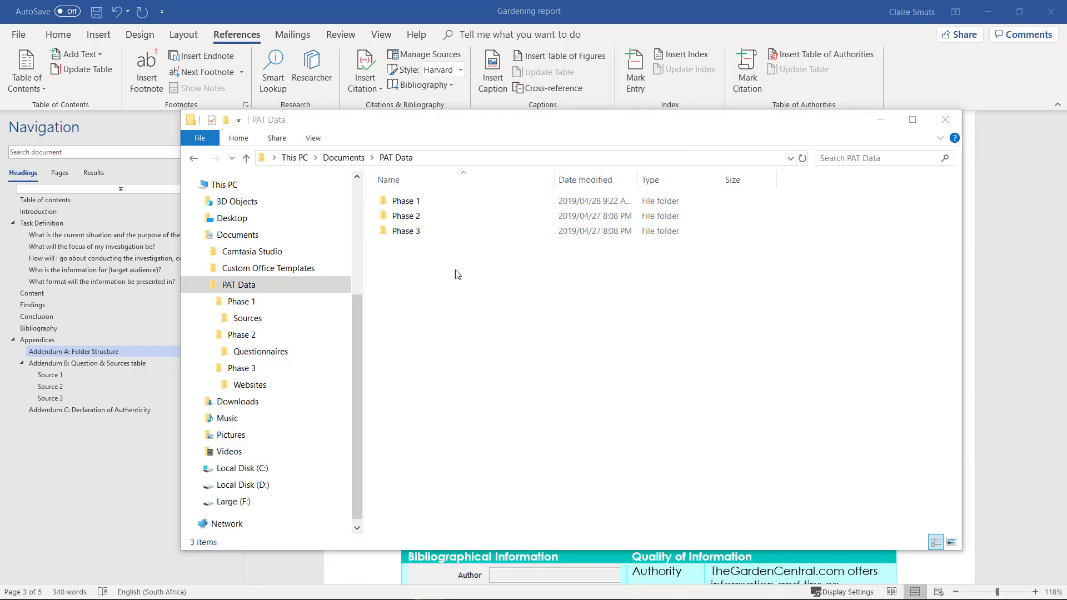
Snip the PAT Data folder tree and paste it on the blank line under Addendum A.
{"action": "left_click", "coordinate": [338, 438]}
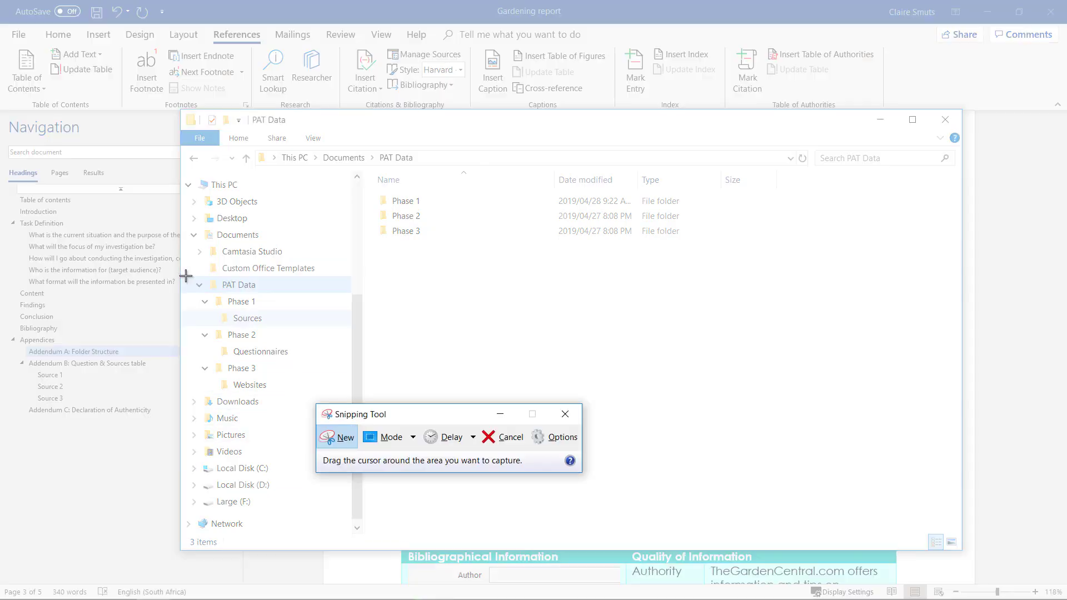
{"action": "left_click_drag", "start_coordinate": [192, 276], "coordinate": [315, 393]}
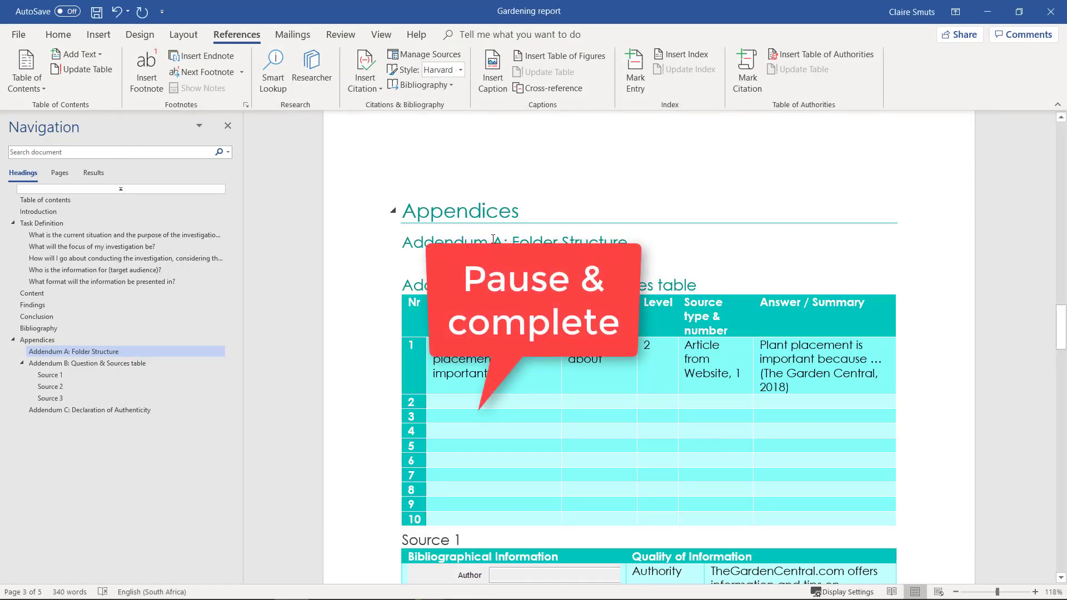
{"action": "left_click", "coordinate": [431, 267]}
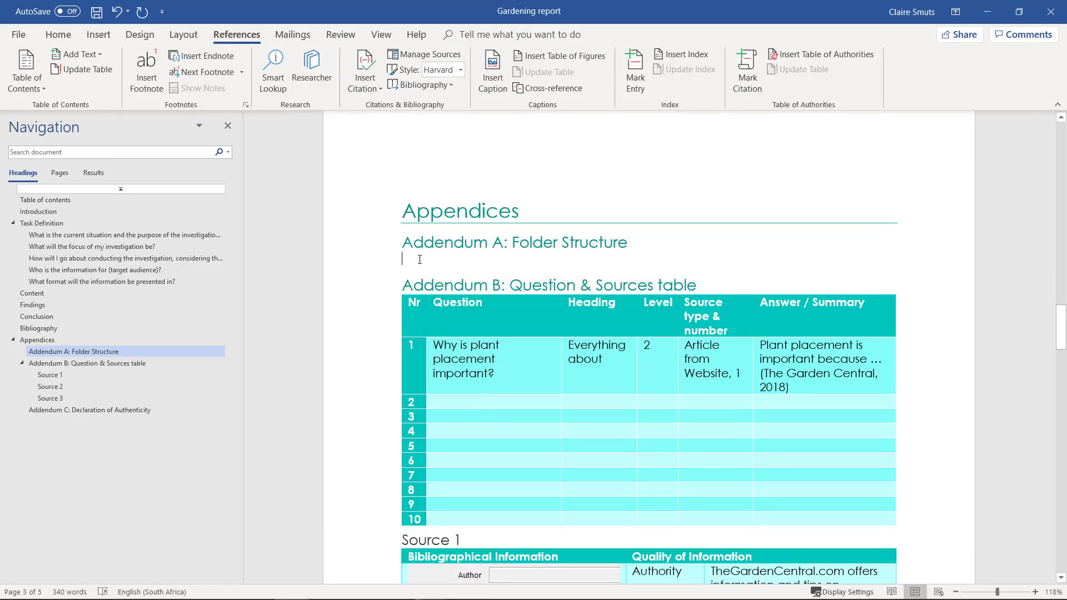
{"action": "key", "text": "ctrl+v"}
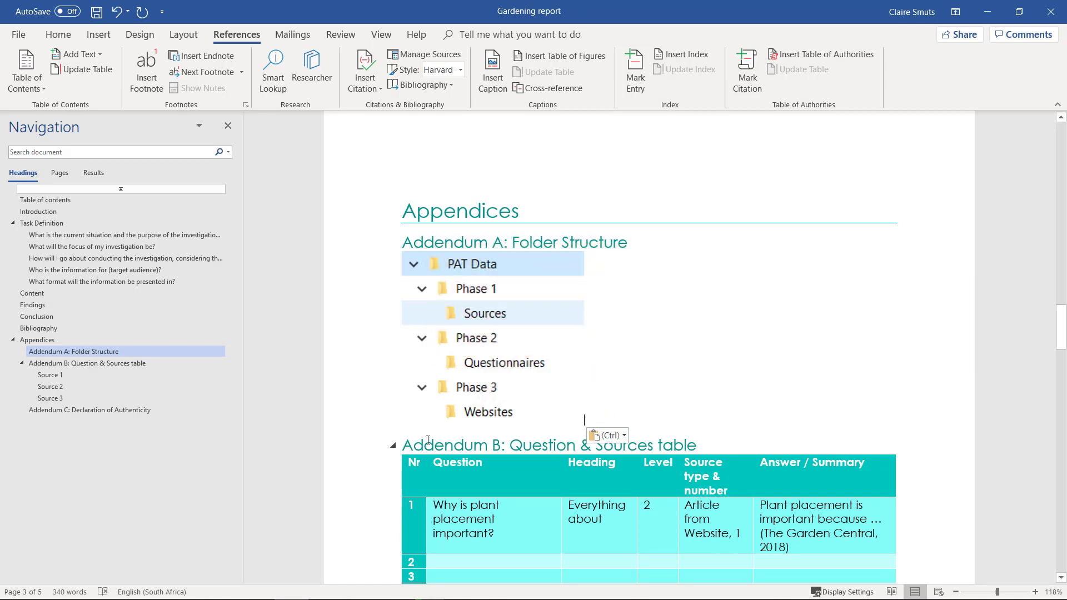
{"action": "left_click", "coordinate": [406, 446]}
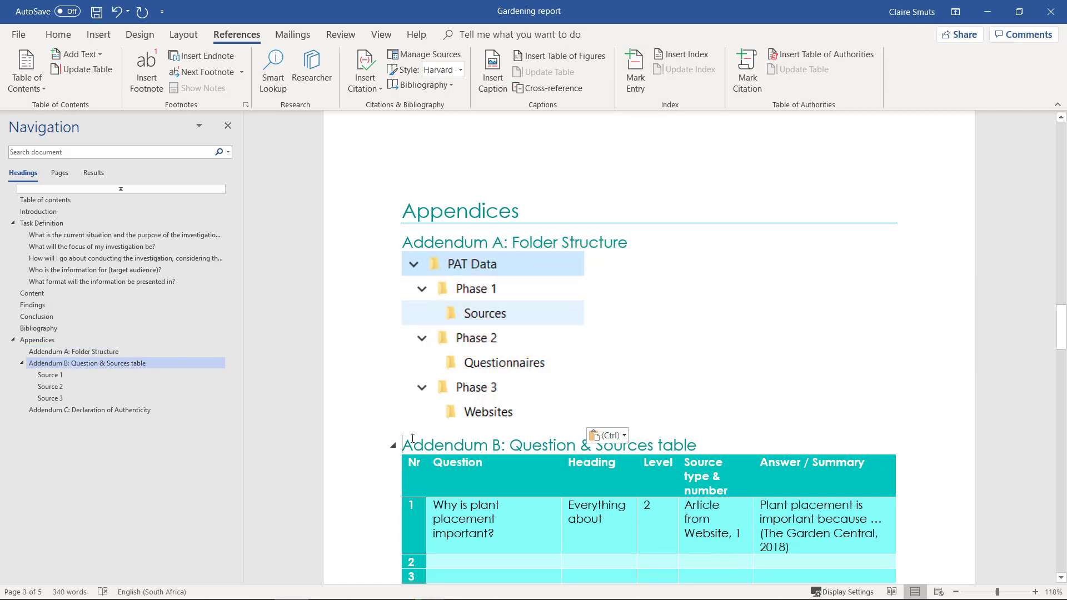
{"action": "scroll", "coordinate": [412, 438], "scroll_direction": "down", "scroll_amount": 3}
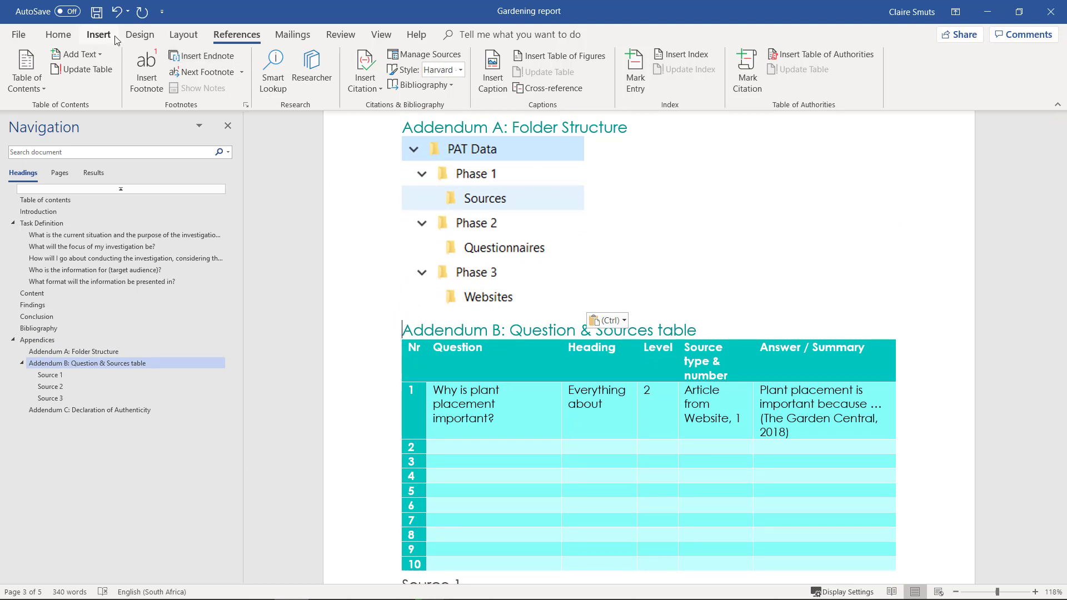
Insert a page break so Addendum B starts on a new page.
{"action": "left_click", "coordinate": [177, 35]}
{"action": "left_click", "coordinate": [177, 53]}
{"action": "left_click", "coordinate": [205, 89]}
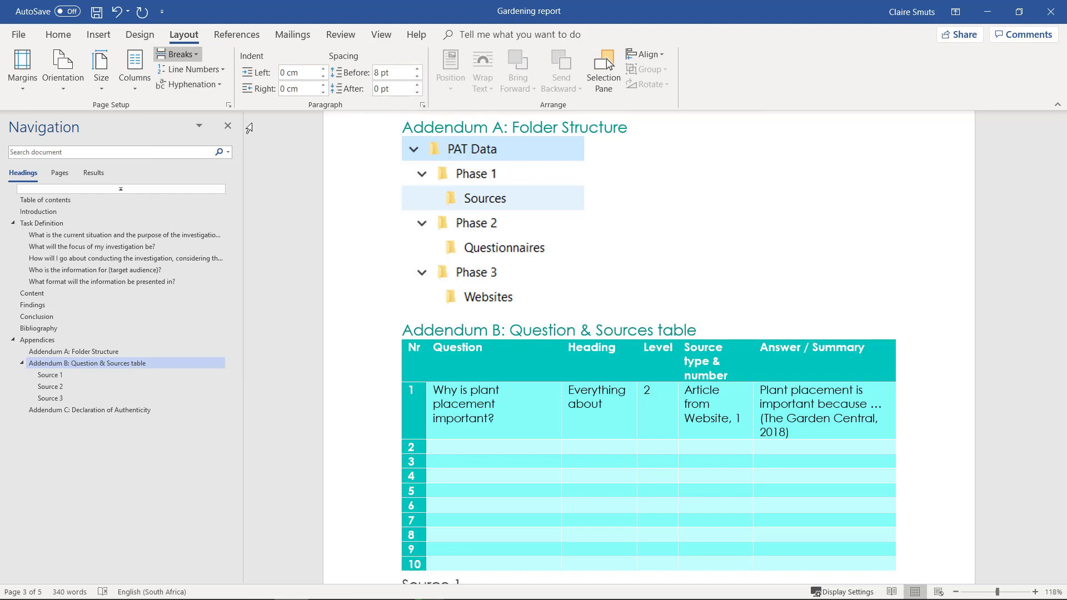
{"action": "scroll", "coordinate": [592, 345], "scroll_direction": "down", "scroll_amount": 15}
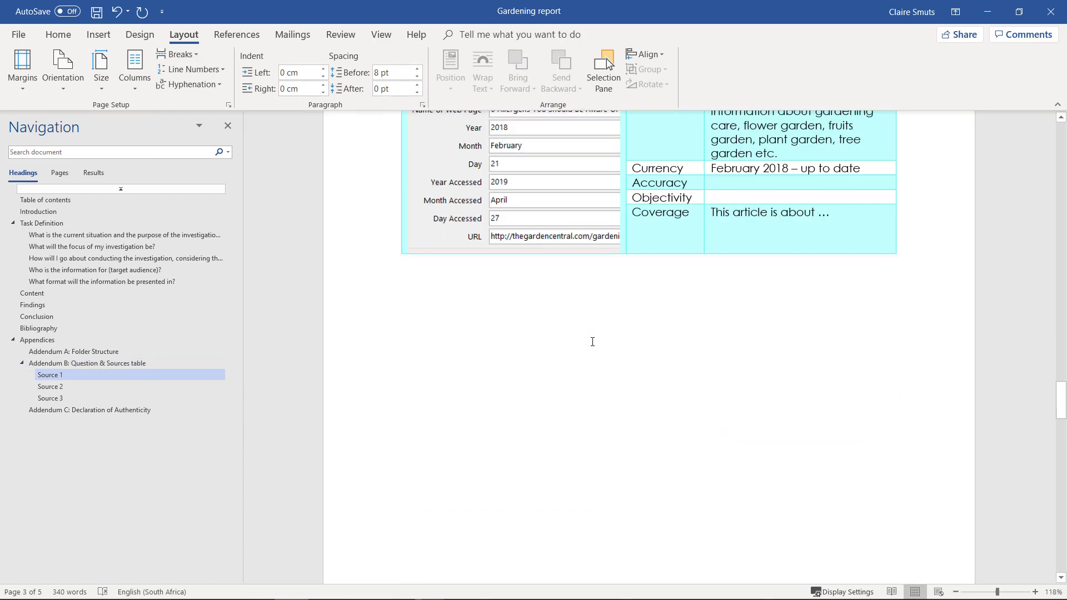
{"action": "scroll", "coordinate": [592, 345], "scroll_direction": "down", "scroll_amount": 12}
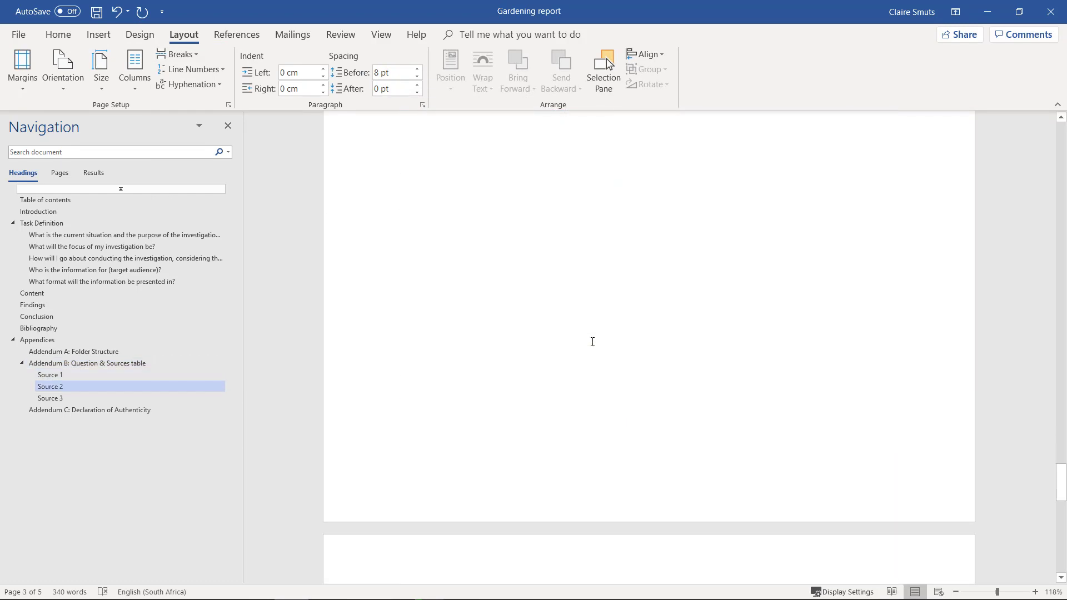
{"action": "scroll", "coordinate": [594, 341], "scroll_direction": "up", "scroll_amount": 1}
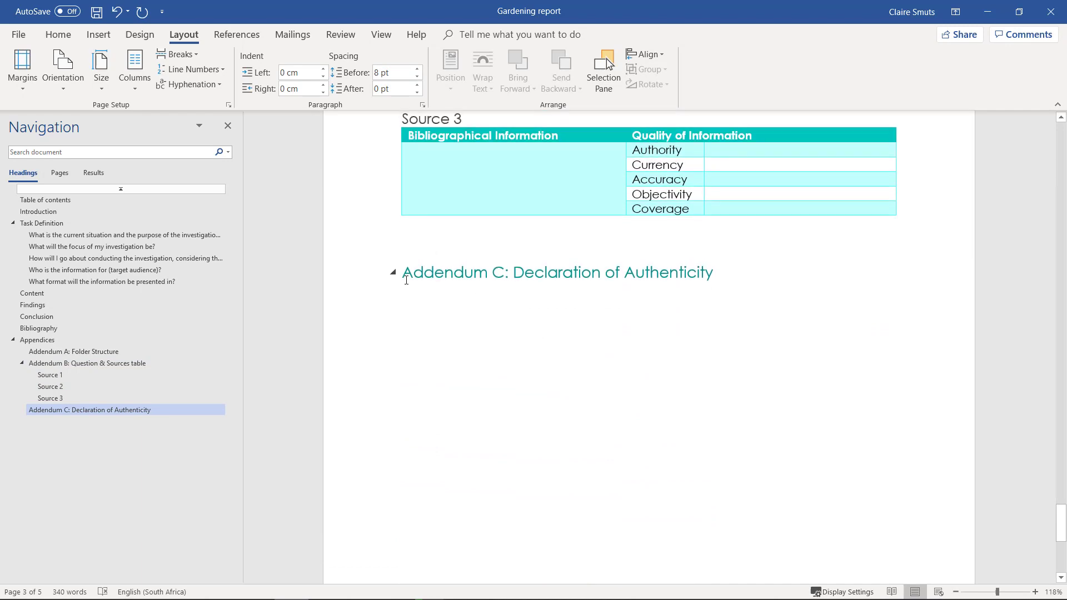
Start Addendum C on a new page and add an empty line below its heading.
{"action": "left_click", "coordinate": [406, 271]}
{"action": "left_click", "coordinate": [180, 55]}
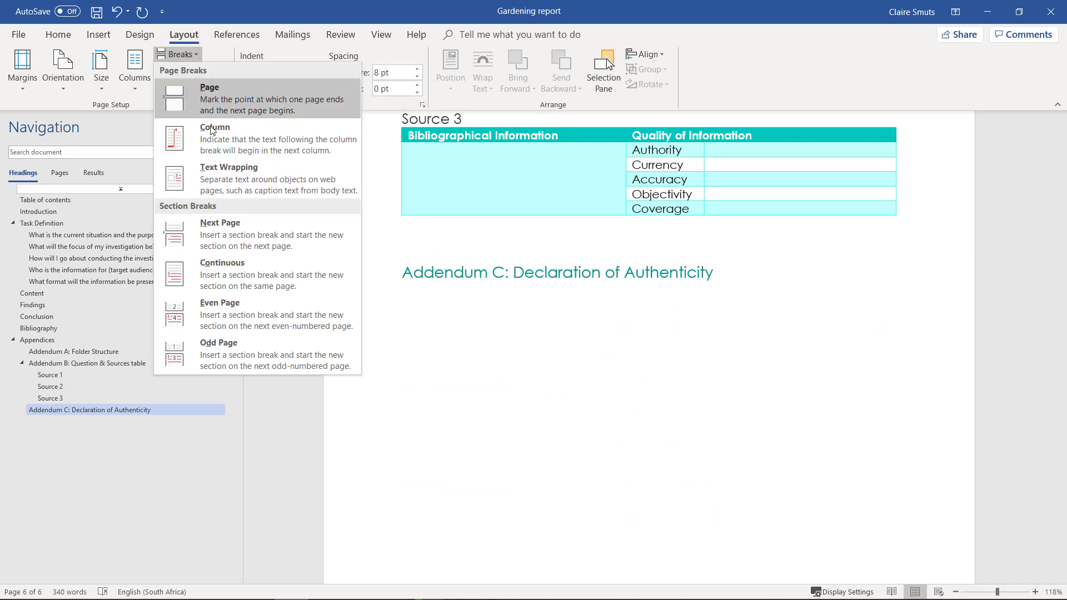
{"action": "left_click", "coordinate": [228, 108]}
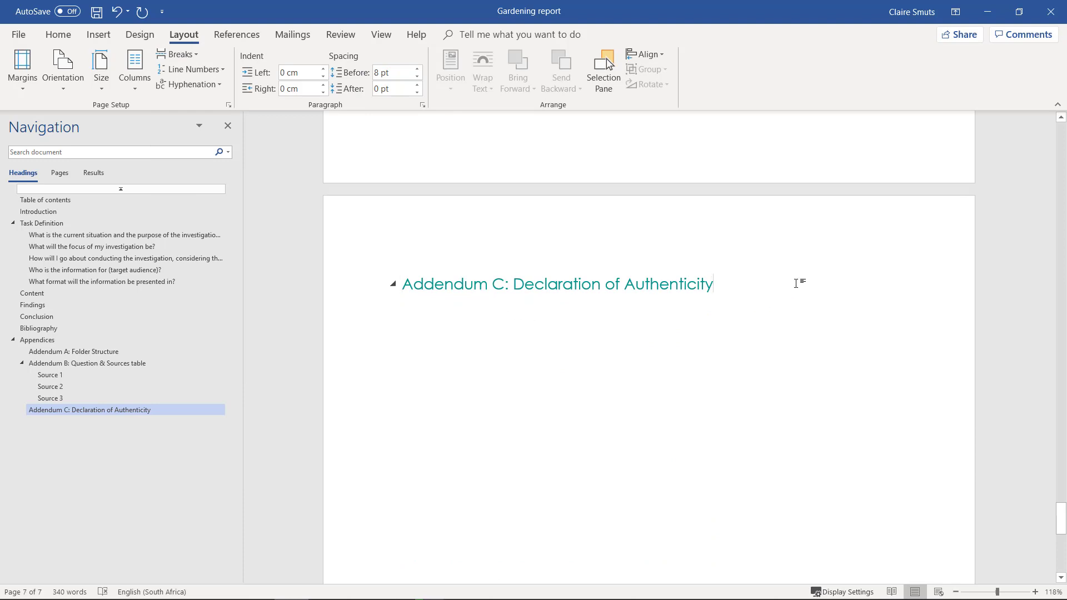
{"action": "key", "text": "Return"}
{"action": "key", "text": "alt+Tab"}
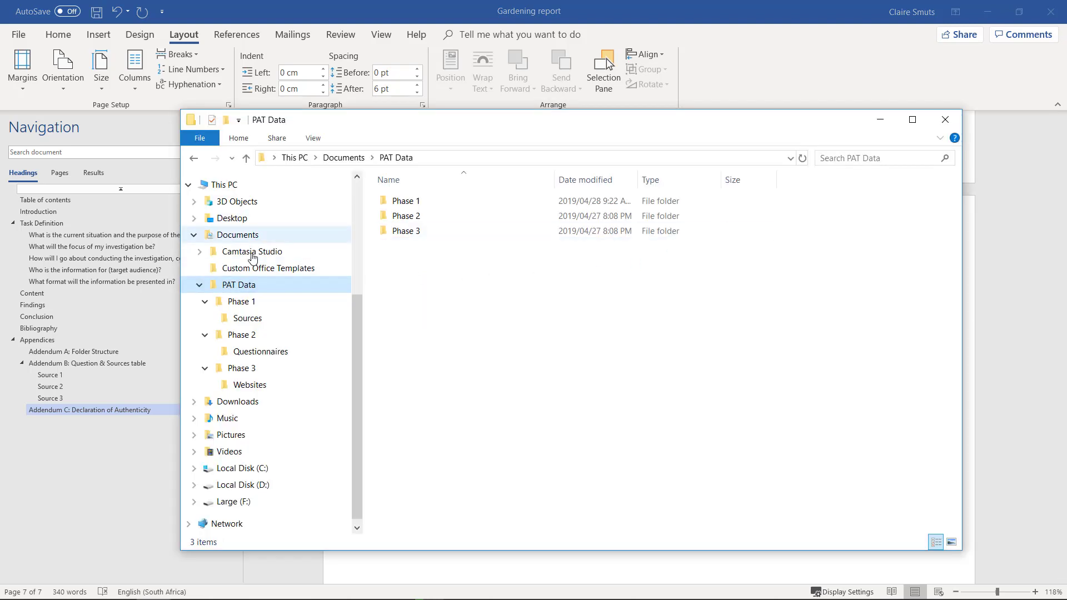
Go back to the PAT 2019 folder and open the Addendum C Word document.
{"action": "key", "text": "alt+Left"}
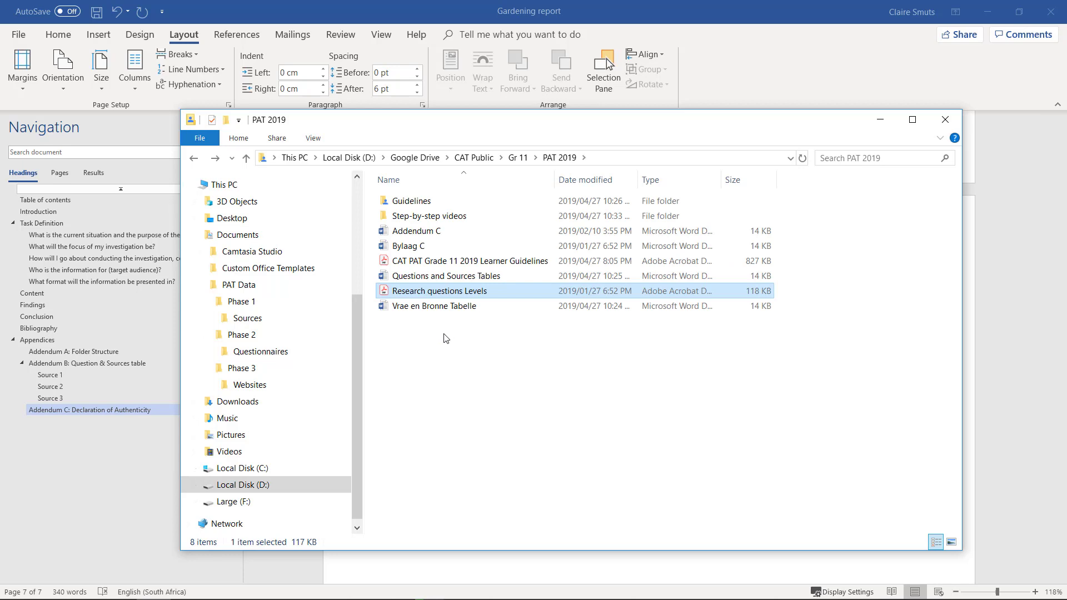
{"action": "left_click", "coordinate": [426, 234]}
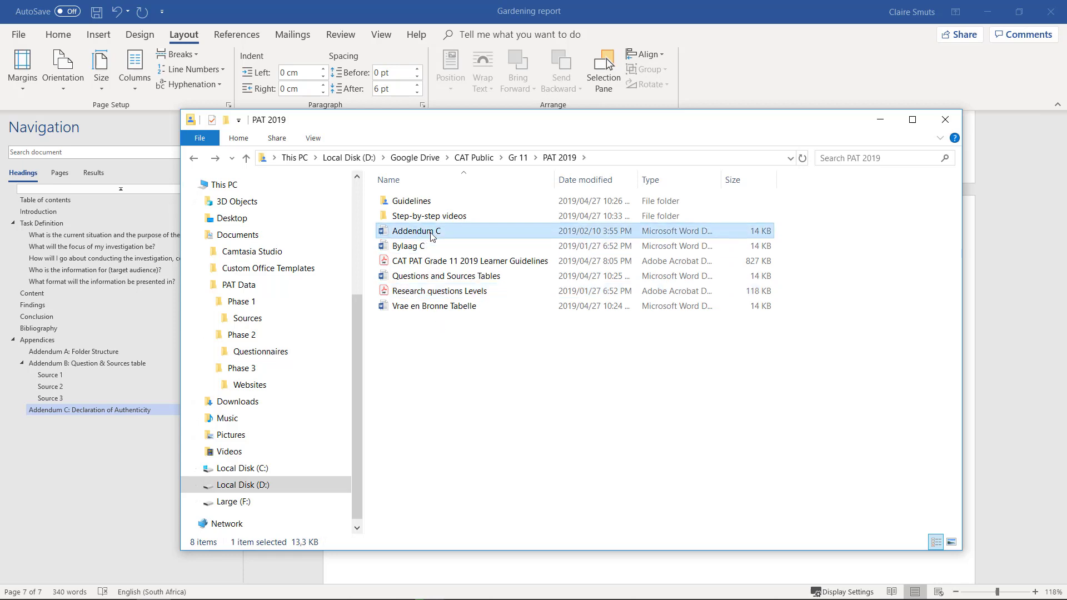
{"action": "double_click", "coordinate": [432, 234]}
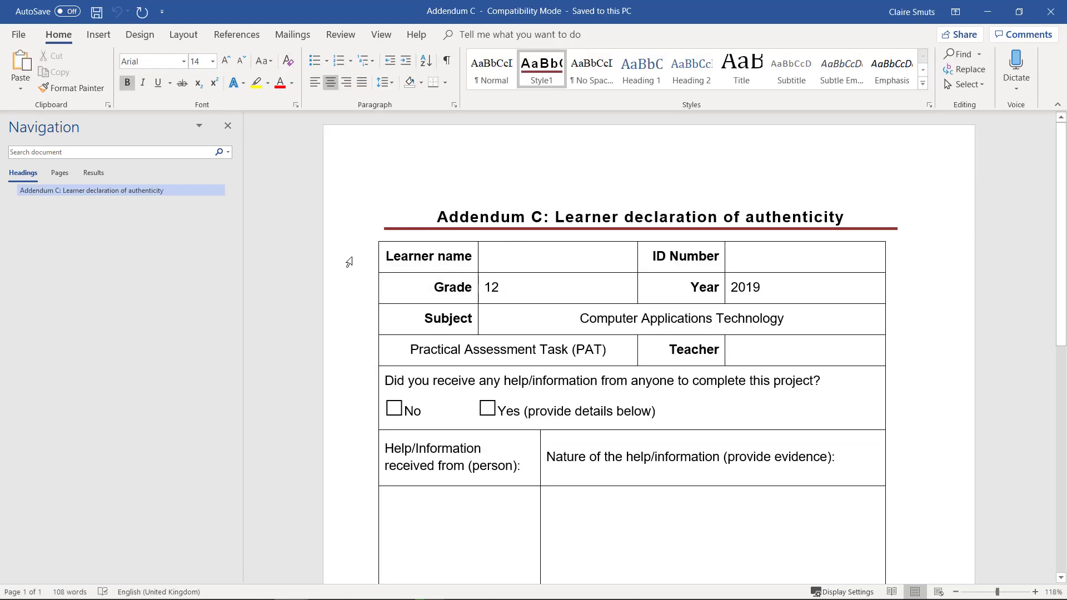
Select the entire learner declaration table in Addendum C and copy it.
{"action": "left_click_drag", "start_coordinate": [356, 254], "coordinate": [353, 279]}
{"action": "left_click", "coordinate": [591, 257]}
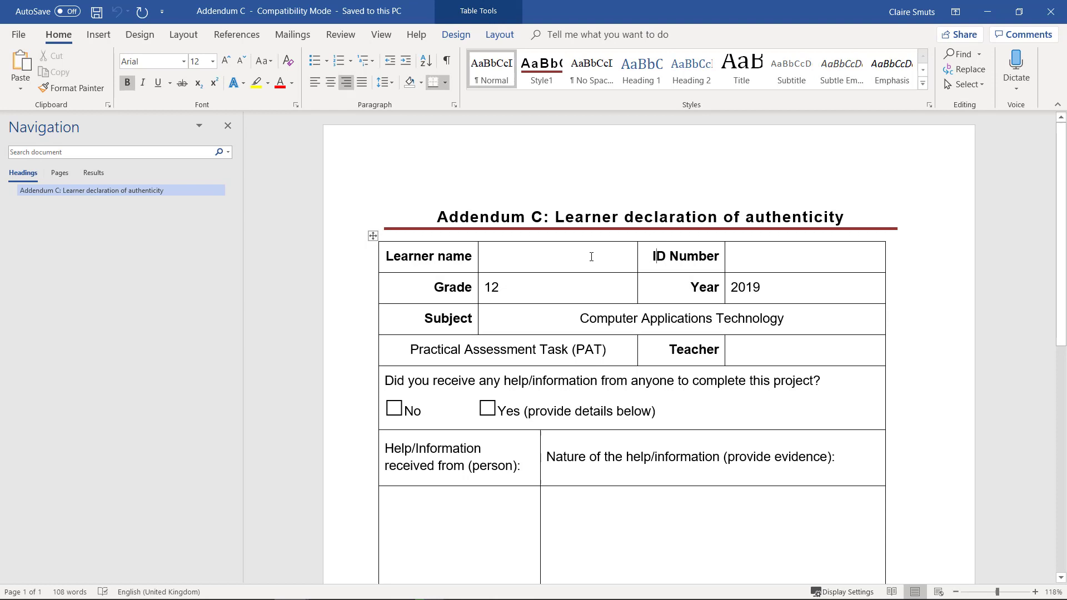
{"action": "left_click", "coordinate": [373, 237]}
{"action": "right_click", "coordinate": [405, 251]}
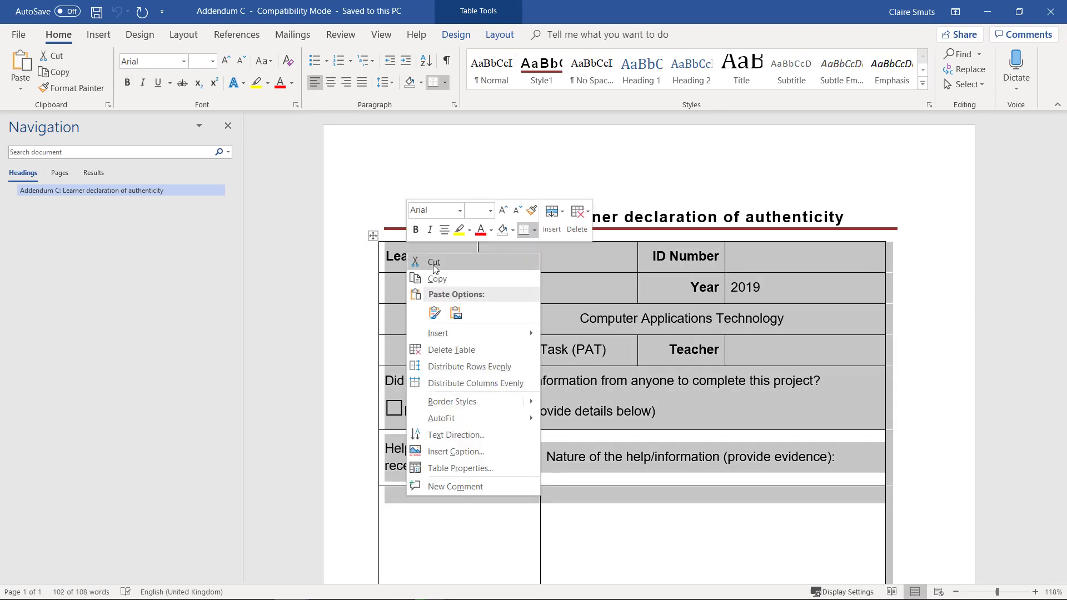
{"action": "left_click", "coordinate": [439, 278]}
Paste the declaration table under the Addendum C heading using the destination theme.
{"action": "left_click", "coordinate": [988, 11]}
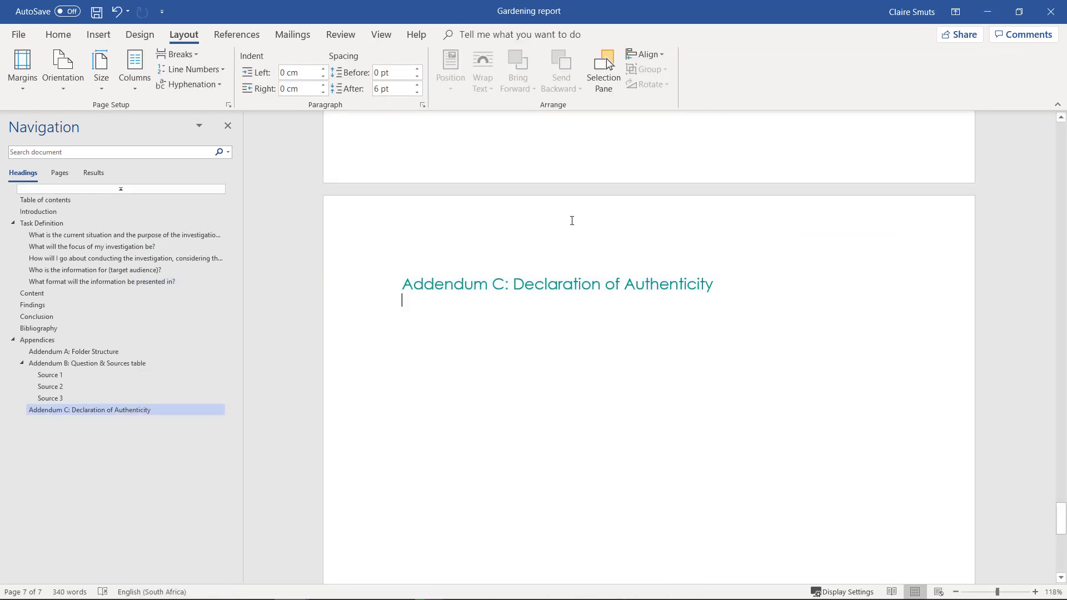
{"action": "right_click", "coordinate": [413, 303]}
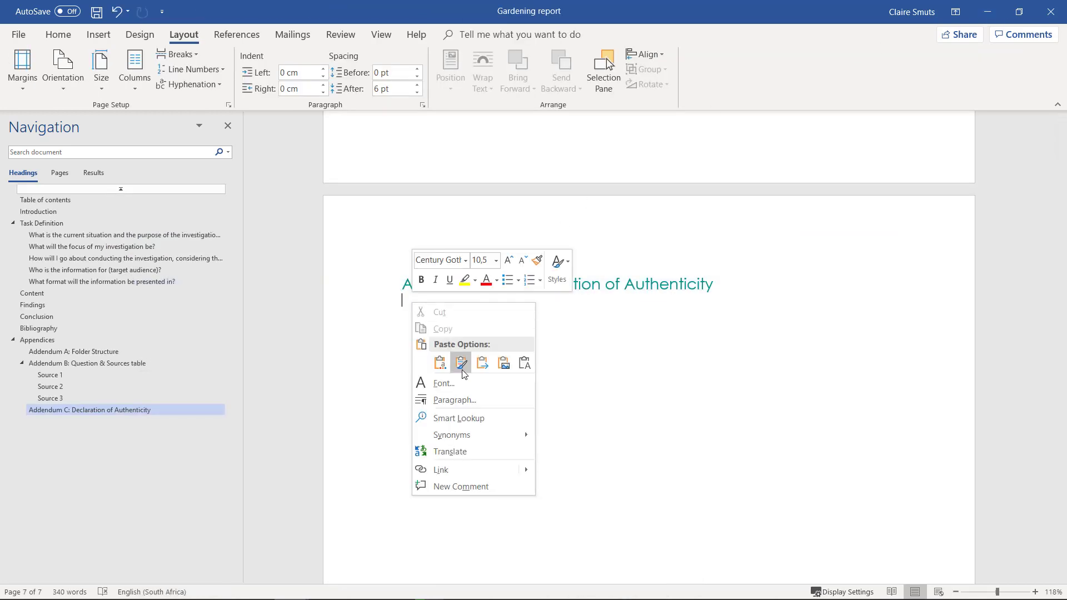
{"action": "left_click", "coordinate": [445, 367]}
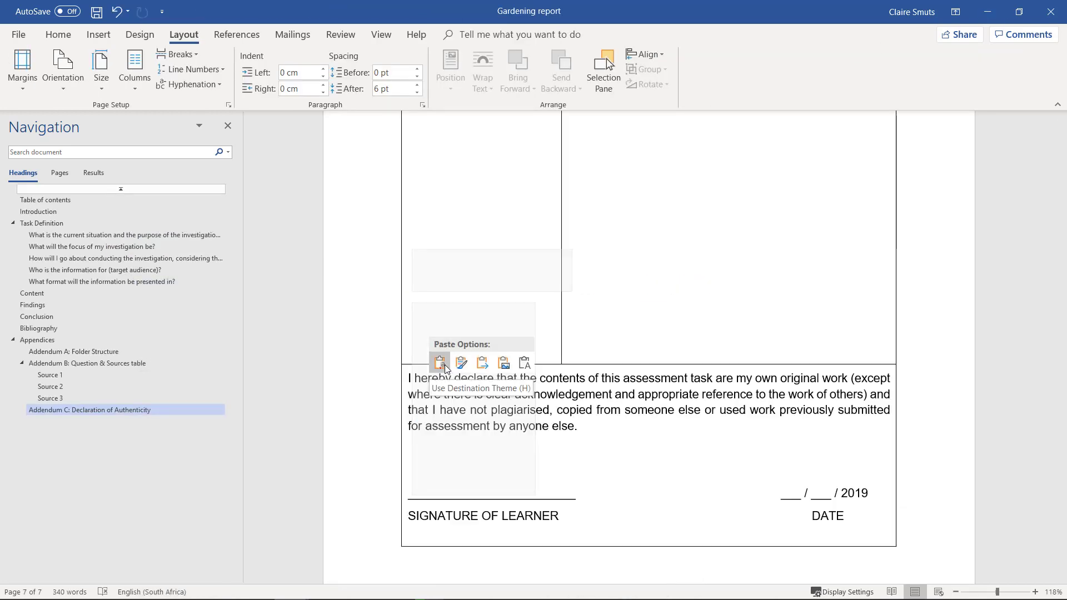
{"action": "left_click", "coordinate": [445, 367]}
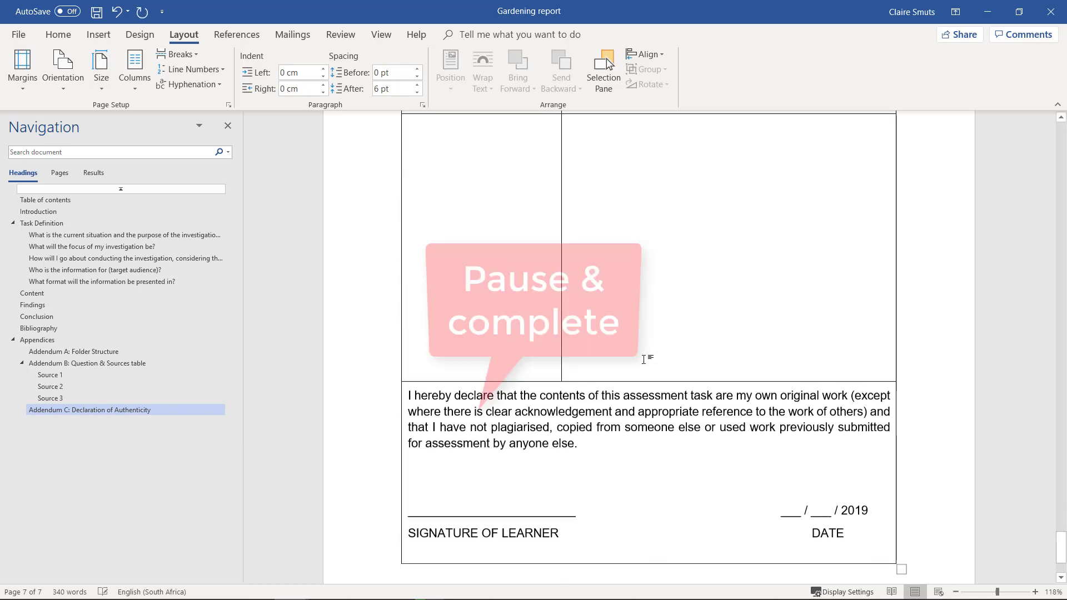
{"action": "scroll", "coordinate": [644, 360], "scroll_direction": "up", "scroll_amount": 4}
{"action": "scroll", "coordinate": [644, 360], "scroll_direction": "up", "scroll_amount": 4}
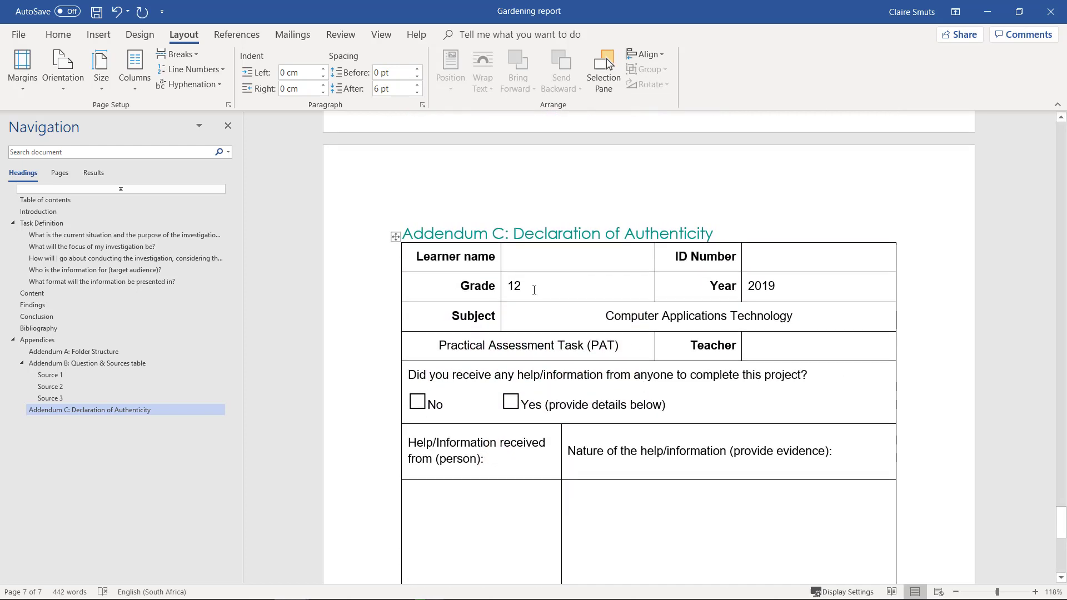
Change the table's Grade value from 12 to 11.
{"action": "double_click", "coordinate": [515, 286]}
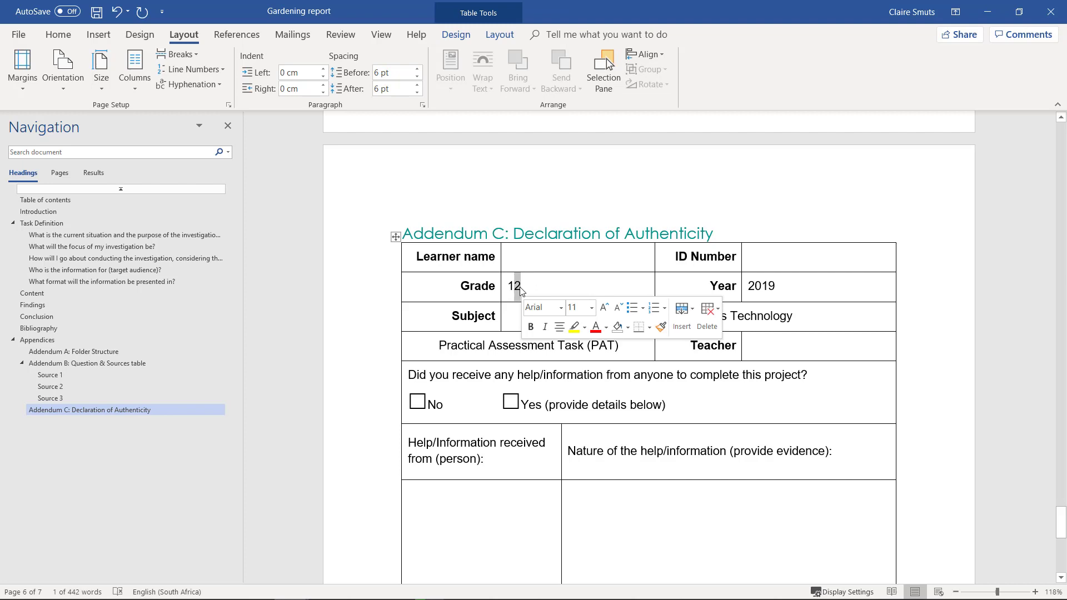
{"action": "type", "text": "11"}
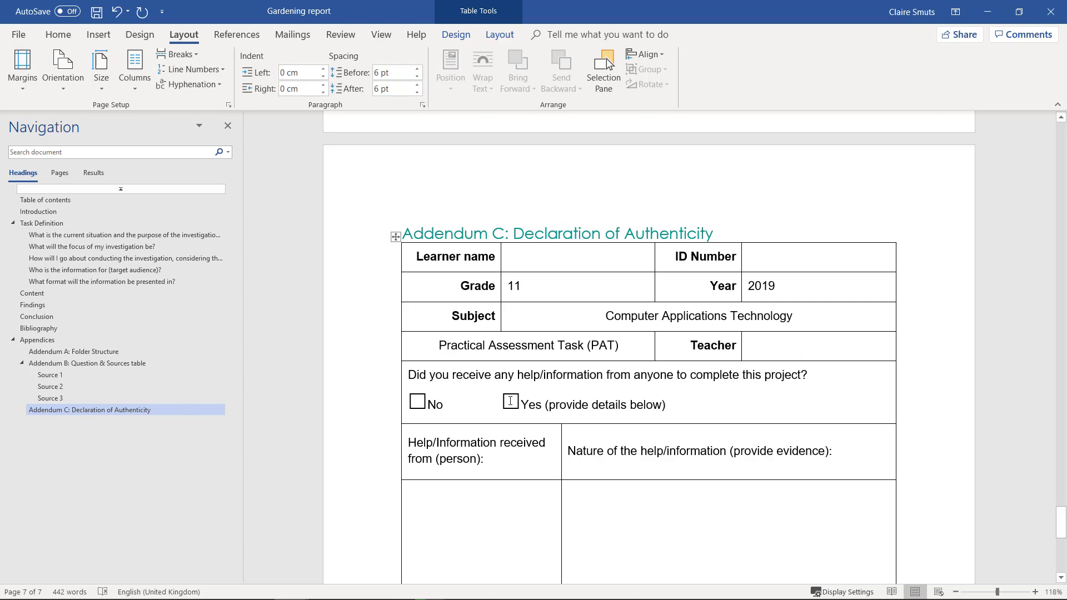
{"action": "left_click", "coordinate": [510, 402]}
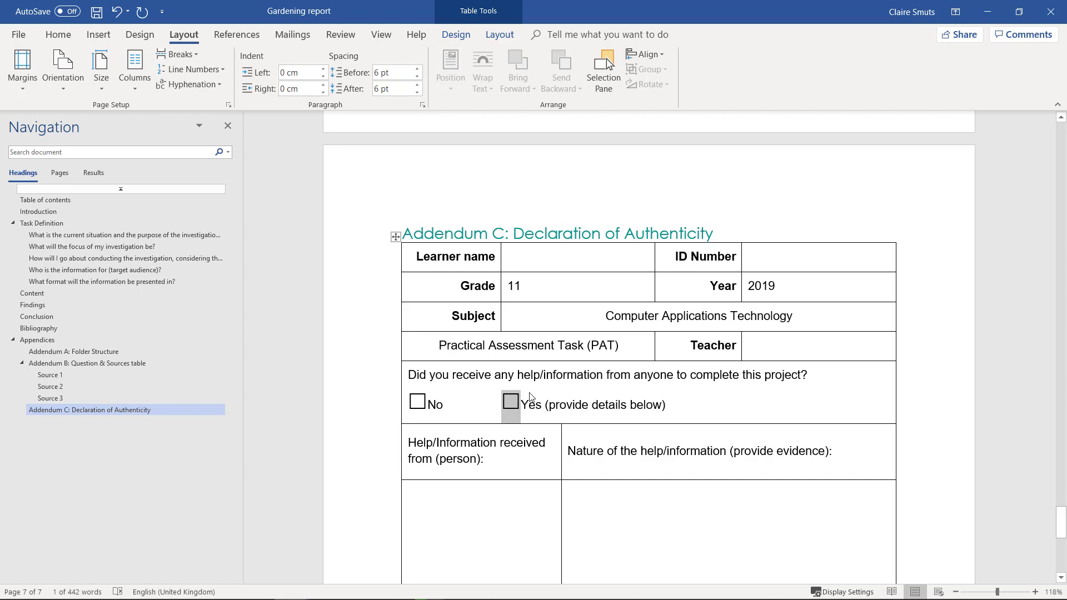
Put a Wingdings 2 boxed X symbol in the Yes checkbox.
{"action": "double_click", "coordinate": [512, 402]}
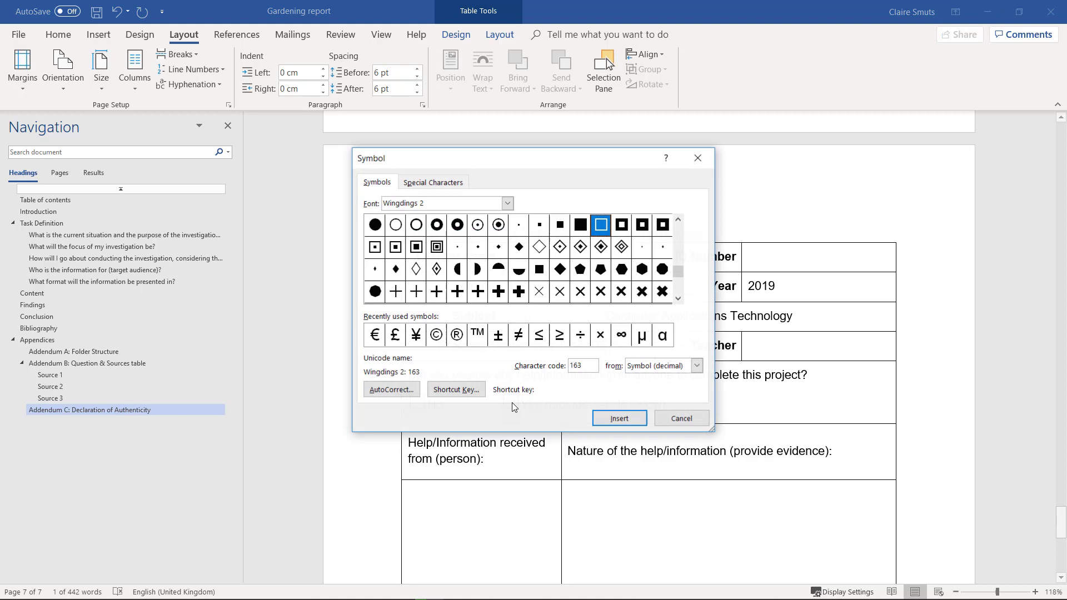
{"action": "left_click", "coordinate": [679, 299]}
{"action": "left_click", "coordinate": [679, 299]}
{"action": "left_click", "coordinate": [679, 299]}
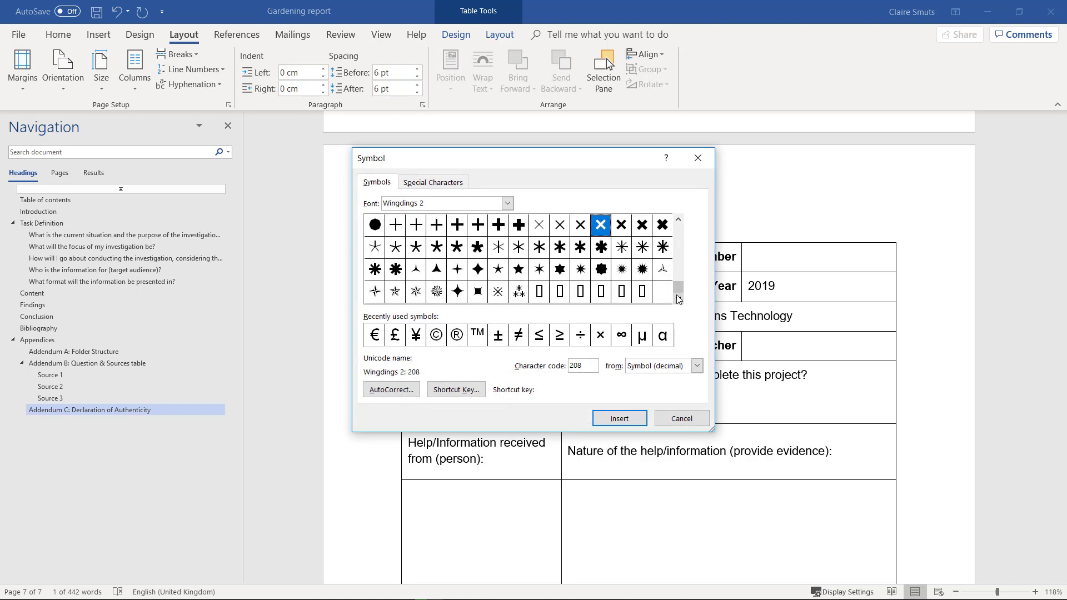
{"action": "left_click", "coordinate": [679, 261]}
{"action": "left_click", "coordinate": [679, 221]}
{"action": "left_click", "coordinate": [680, 221]}
{"action": "left_click", "coordinate": [679, 221]}
{"action": "left_click", "coordinate": [680, 221]}
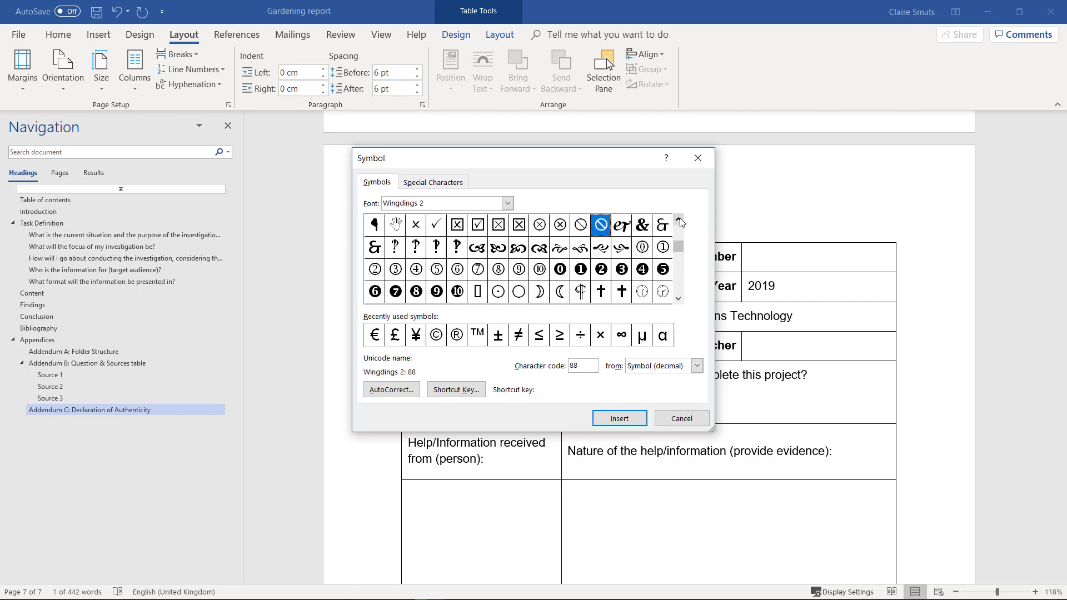
{"action": "left_click", "coordinate": [519, 225]}
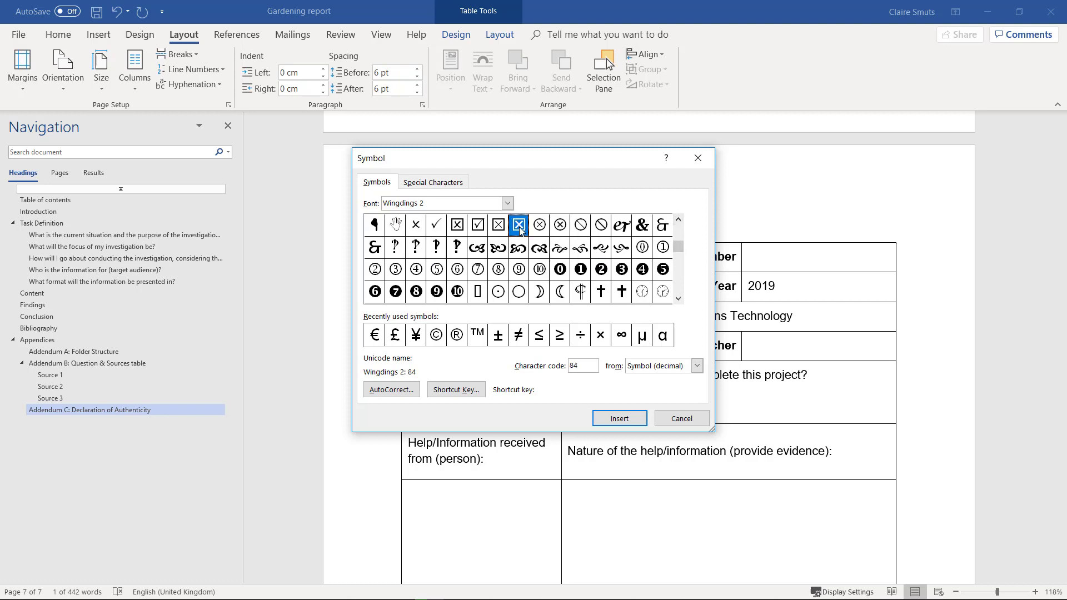
{"action": "left_click", "coordinate": [634, 418]}
{"action": "left_click", "coordinate": [687, 420]}
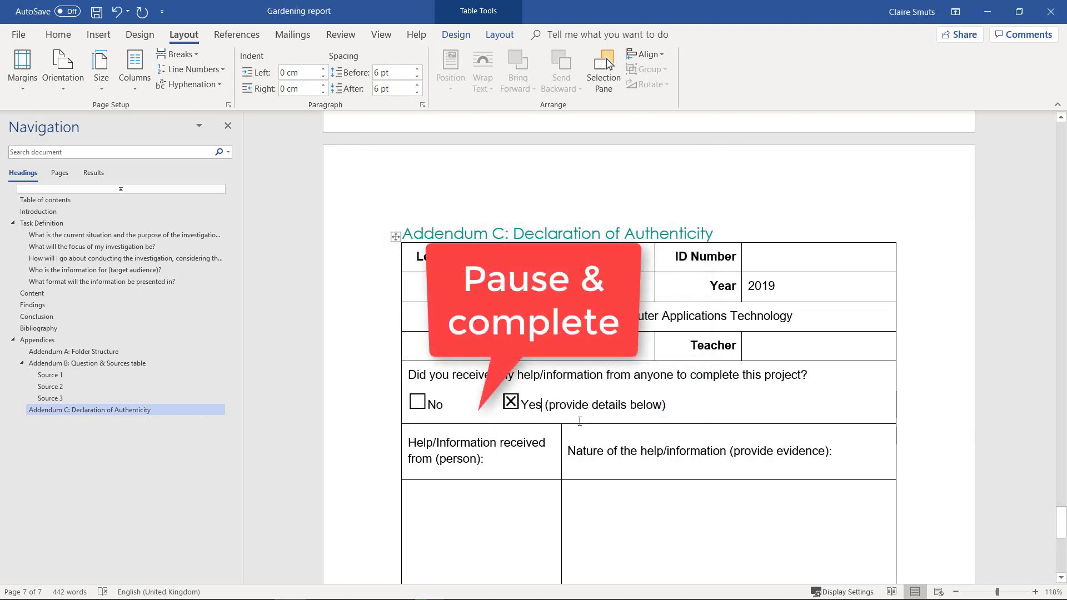
Enter the helper's name and 'Step-by-step videos:' as the nature of help received.
{"action": "scroll", "coordinate": [580, 421], "scroll_direction": "down", "scroll_amount": 2}
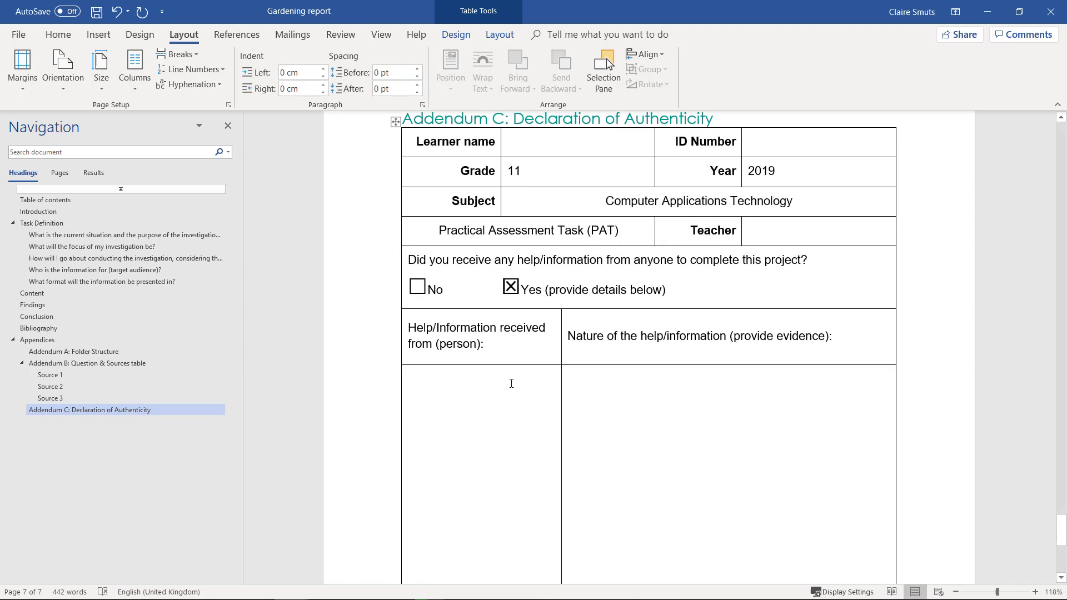
{"action": "left_click", "coordinate": [512, 383]}
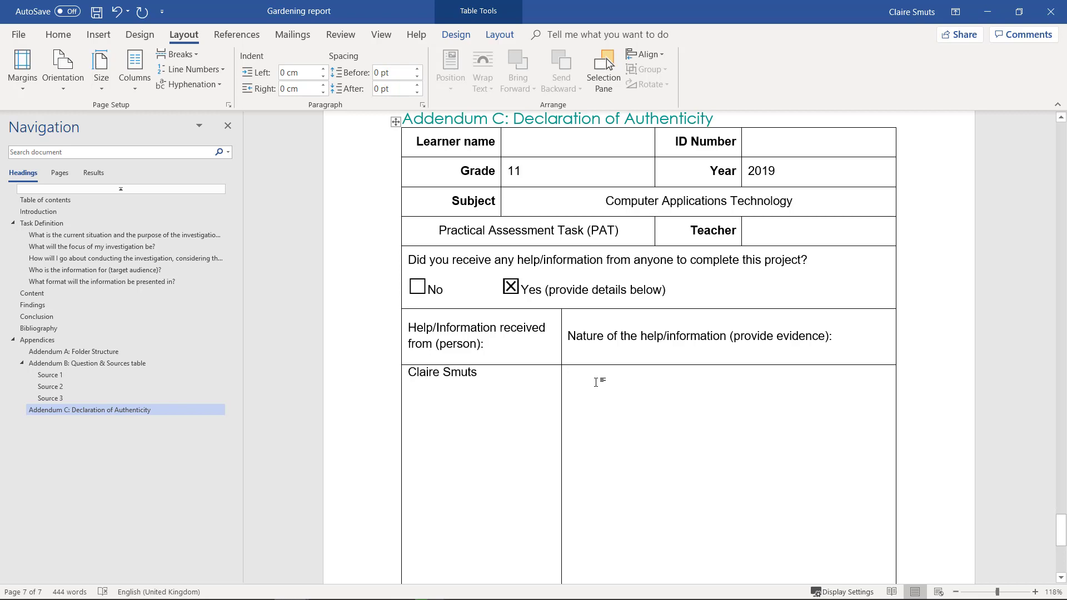
{"action": "left_click", "coordinate": [596, 382]}
{"action": "type", "text": "Step"}
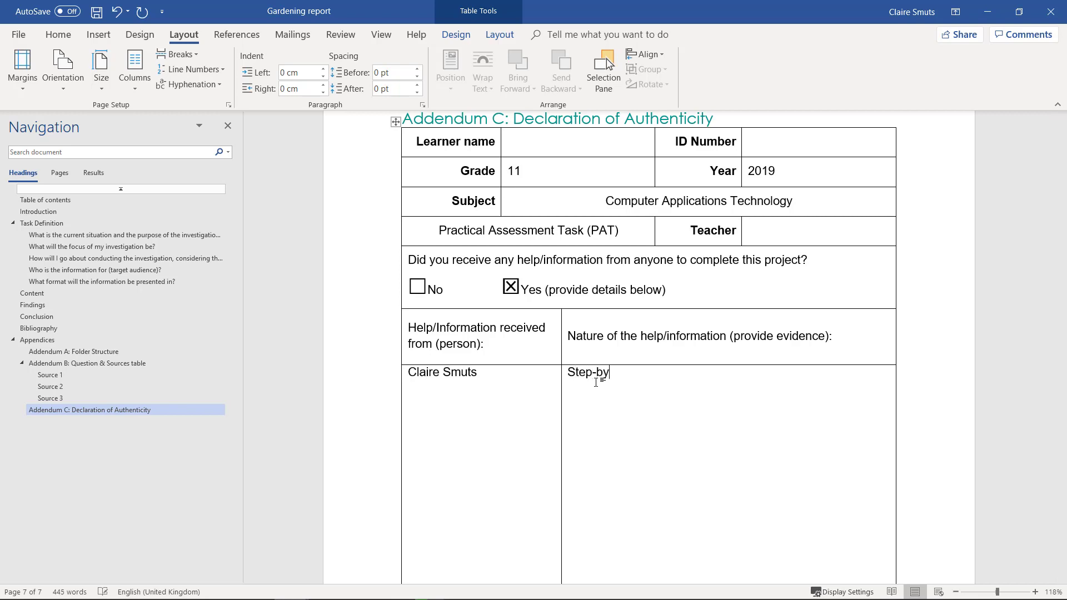
{"action": "type", "text": "-by-step videos:"}
{"action": "scroll", "coordinate": [750, 414], "scroll_direction": "down", "scroll_amount": 6}
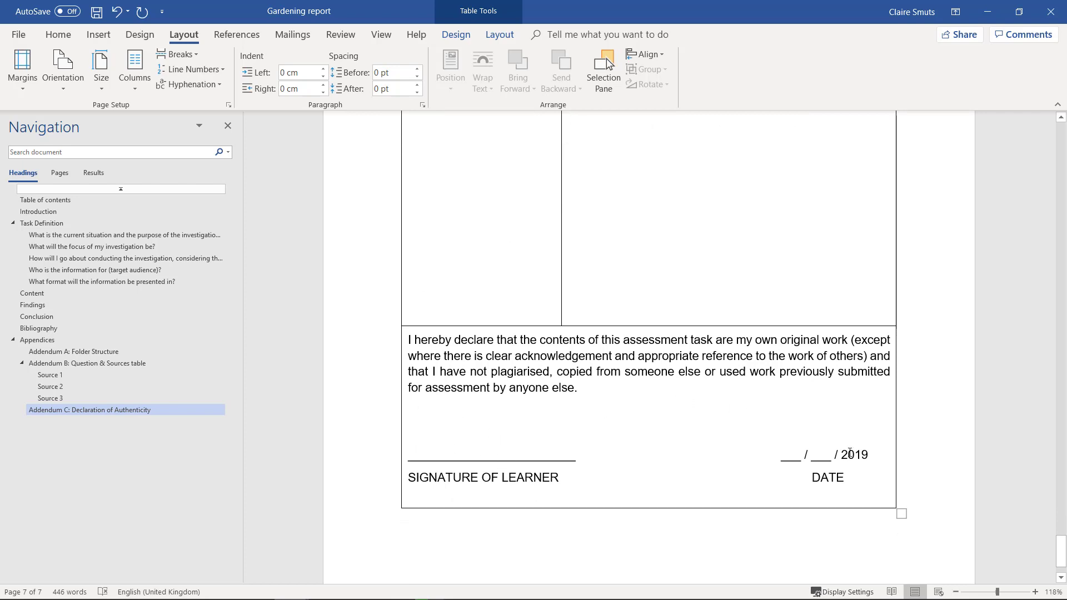
Select the declaration's blank date line so it can be replaced.
{"action": "left_click_drag", "start_coordinate": [776, 457], "coordinate": [835, 455]}
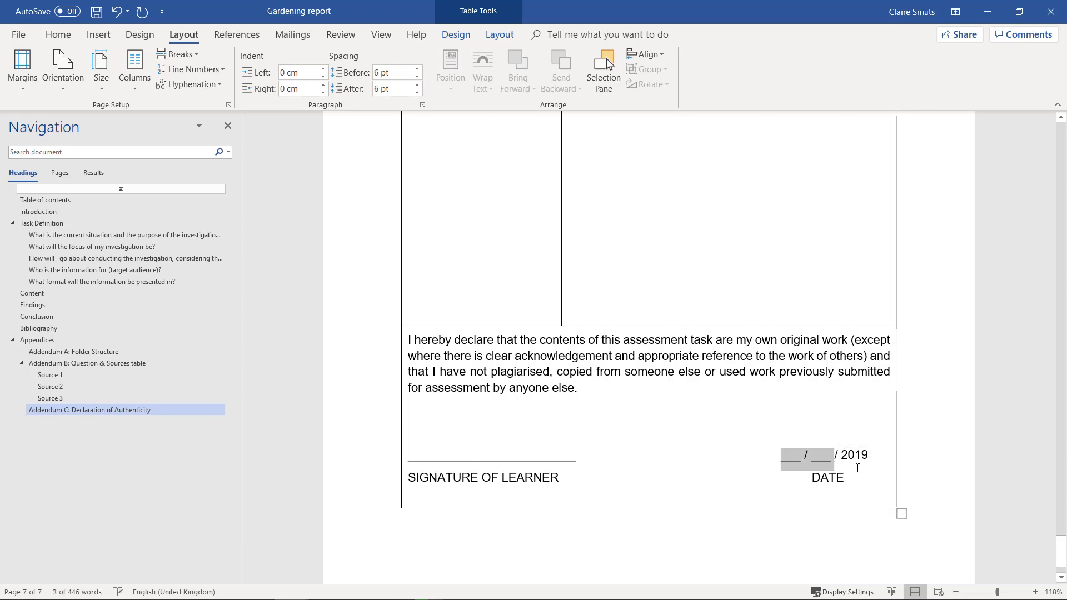
{"action": "left_click", "coordinate": [855, 455]}
{"action": "scroll", "coordinate": [880, 478], "scroll_direction": "down", "scroll_amount": 3}
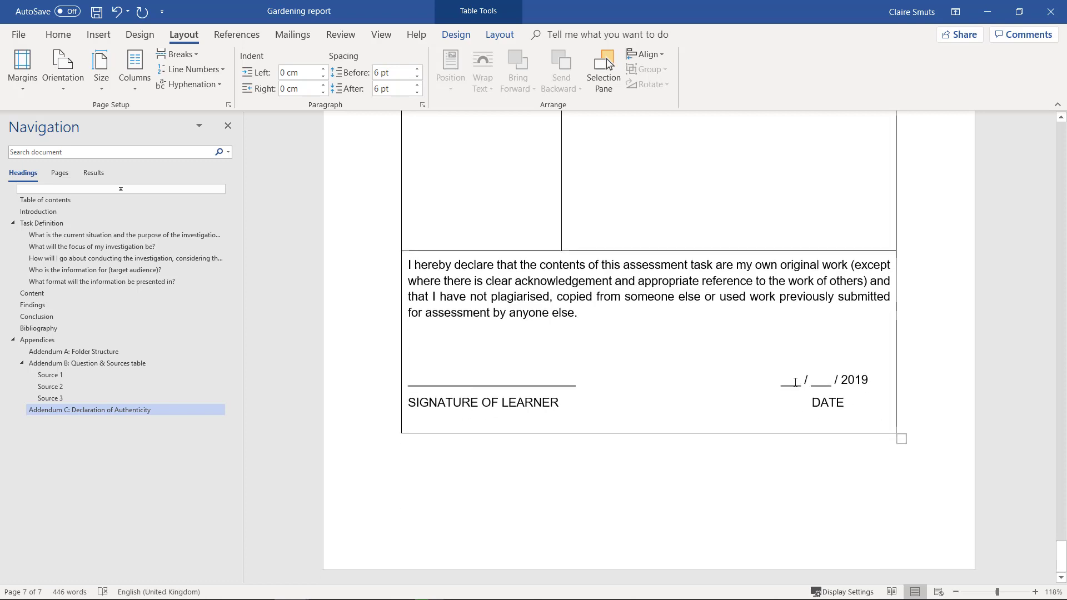
{"action": "left_click_drag", "start_coordinate": [781, 382], "coordinate": [869, 384]}
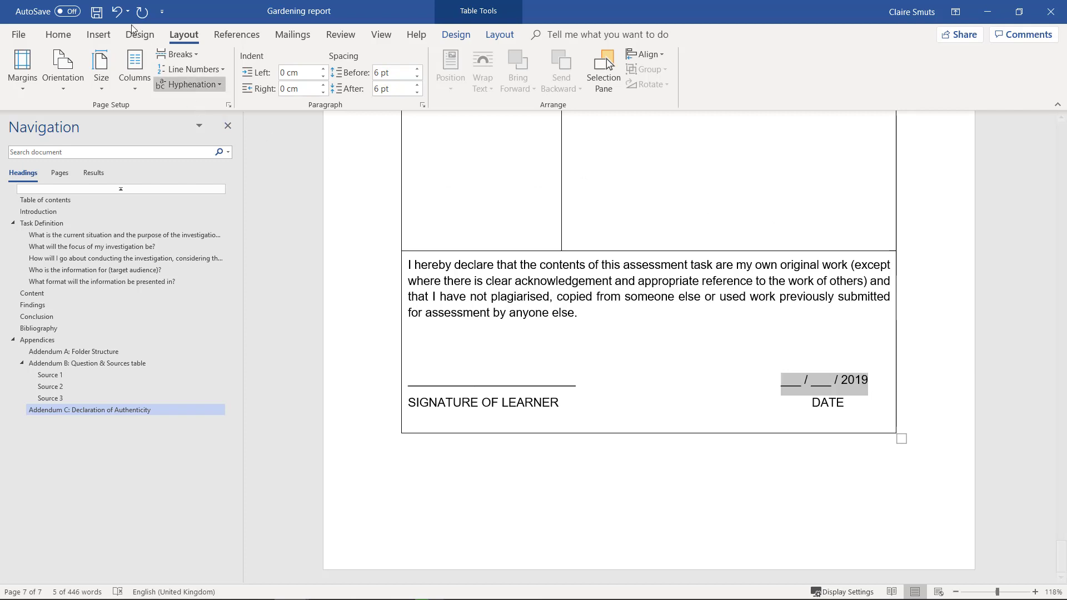
Insert a Date field in dd MMMM yyyy format, showing 28 April 2019.
{"action": "left_click", "coordinate": [98, 35]}
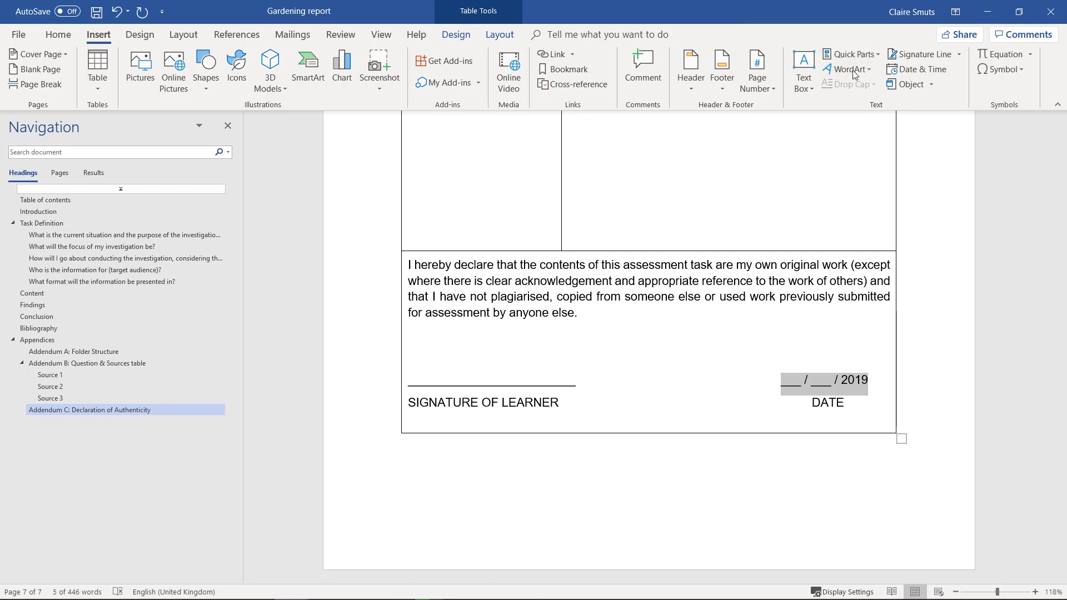
{"action": "left_click", "coordinate": [881, 58]}
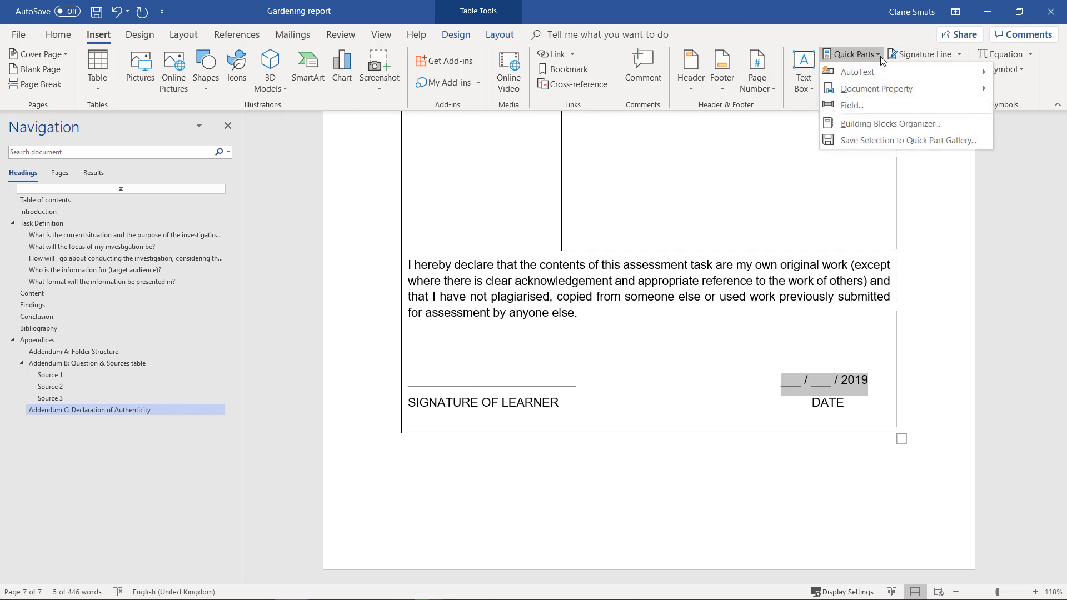
{"action": "left_click", "coordinate": [876, 105]}
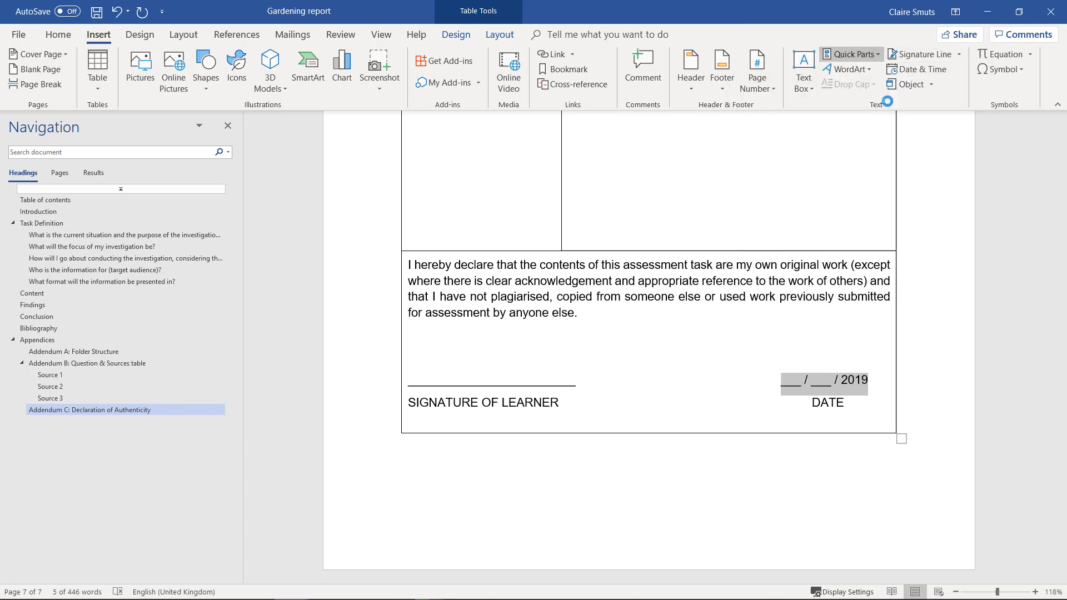
{"action": "scroll", "coordinate": [322, 266], "scroll_direction": "down", "scroll_amount": 5}
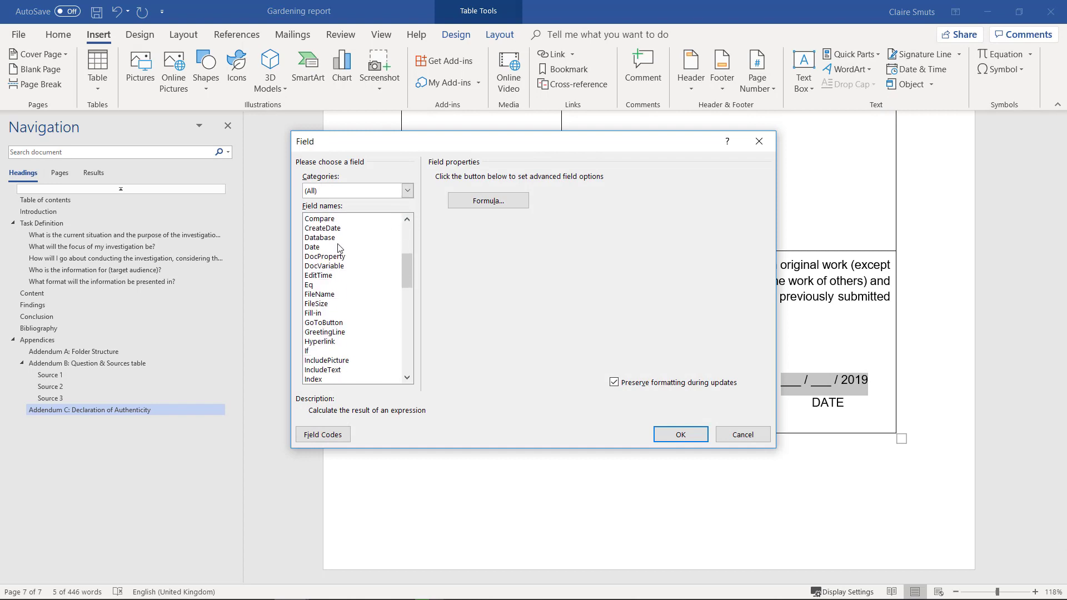
{"action": "left_click", "coordinate": [341, 248]}
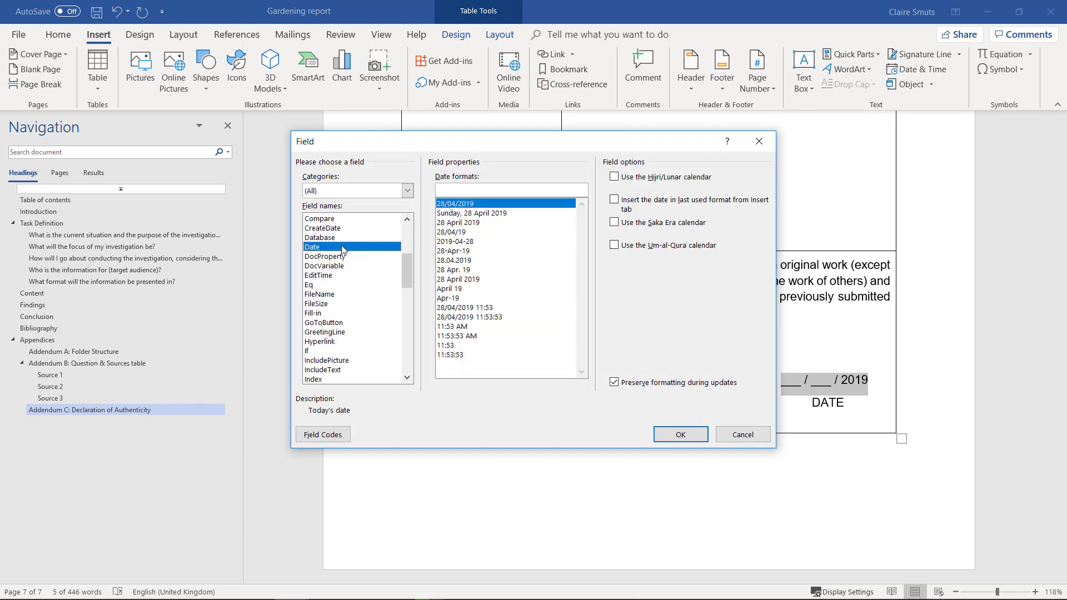
{"action": "left_click", "coordinate": [487, 232]}
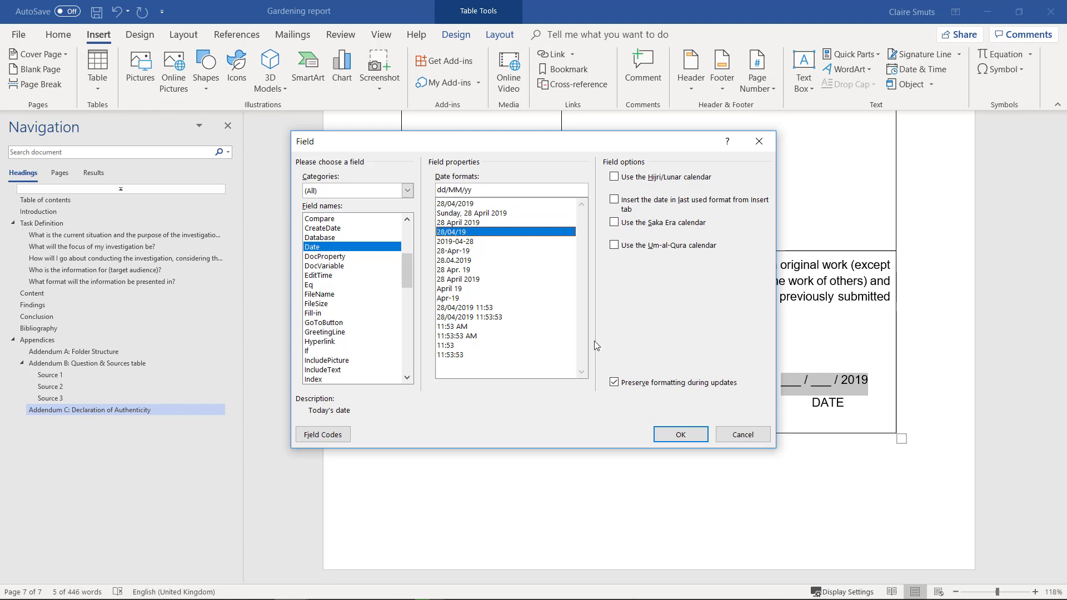
{"action": "key", "text": "Up"}
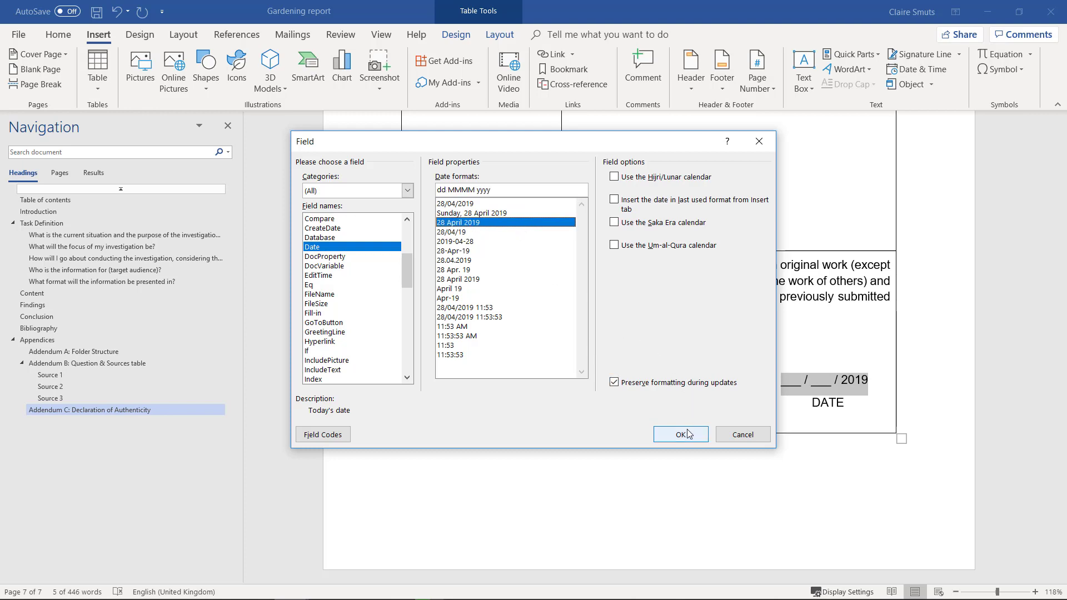
{"action": "left_click", "coordinate": [681, 435]}
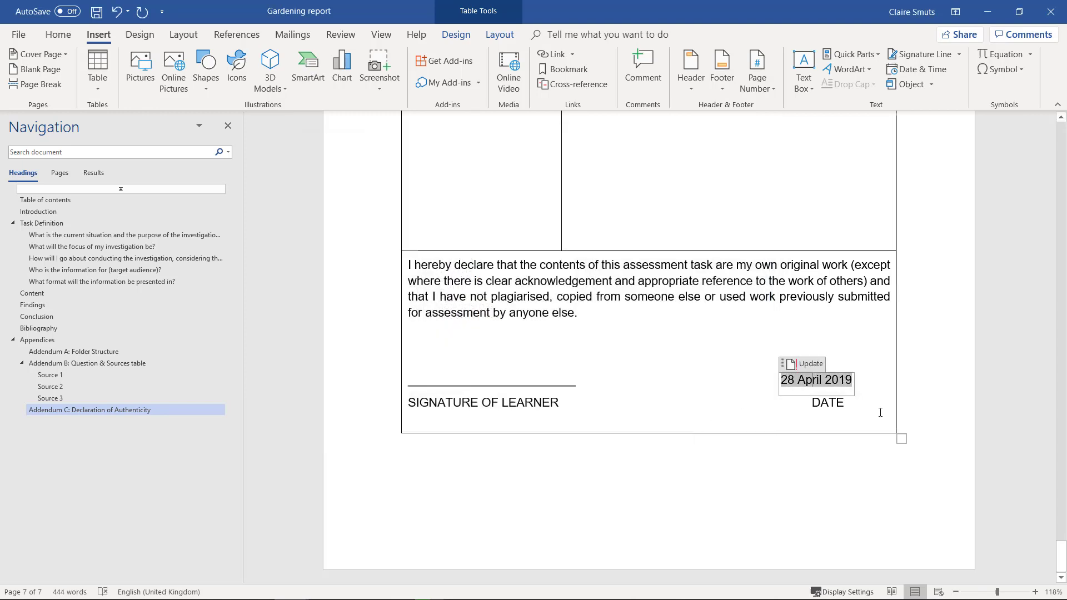
Leave the date field and return to the GARDENING cover page with Ctrl+Home.
{"action": "left_click", "coordinate": [923, 371]}
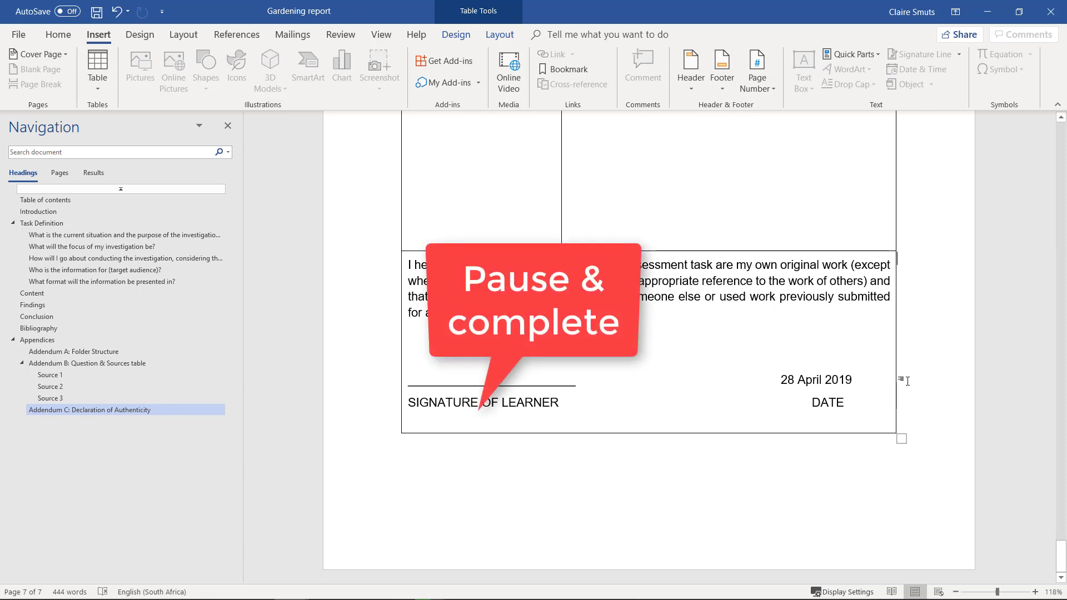
{"action": "scroll", "coordinate": [710, 358], "scroll_direction": "up", "scroll_amount": 3}
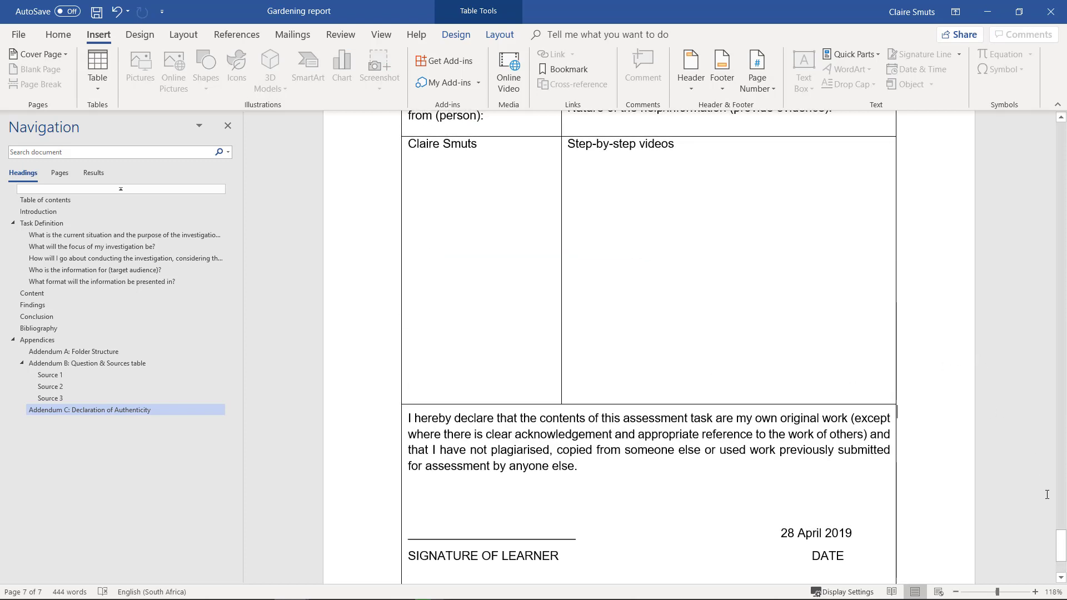
{"action": "left_click_drag", "start_coordinate": [1060, 544], "coordinate": [1046, 276]}
{"action": "key", "text": "ctrl+Home"}
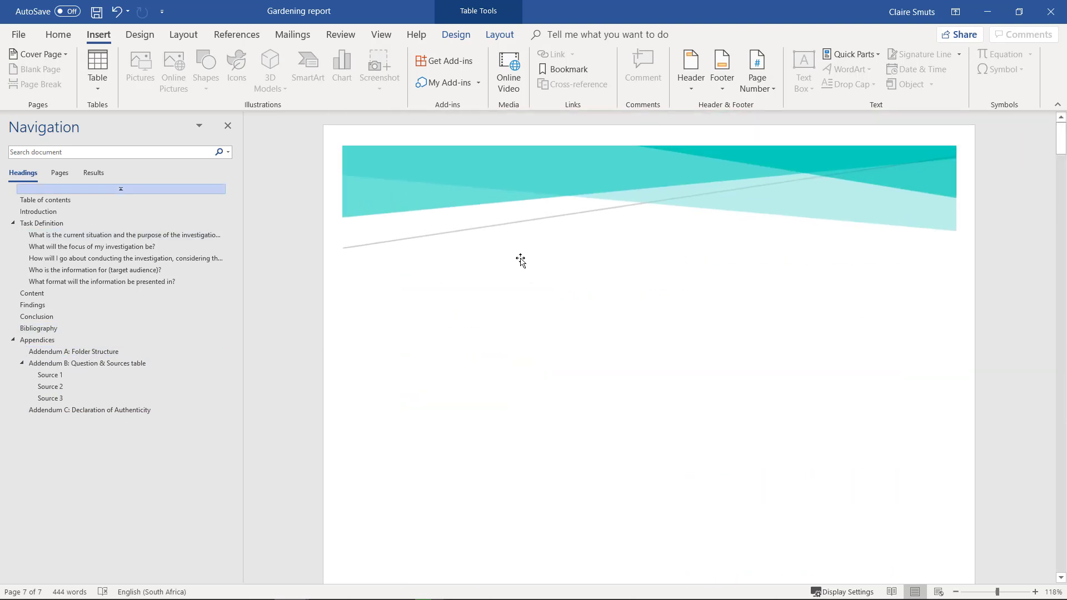
{"action": "scroll", "coordinate": [512, 505], "scroll_direction": "down", "scroll_amount": 5}
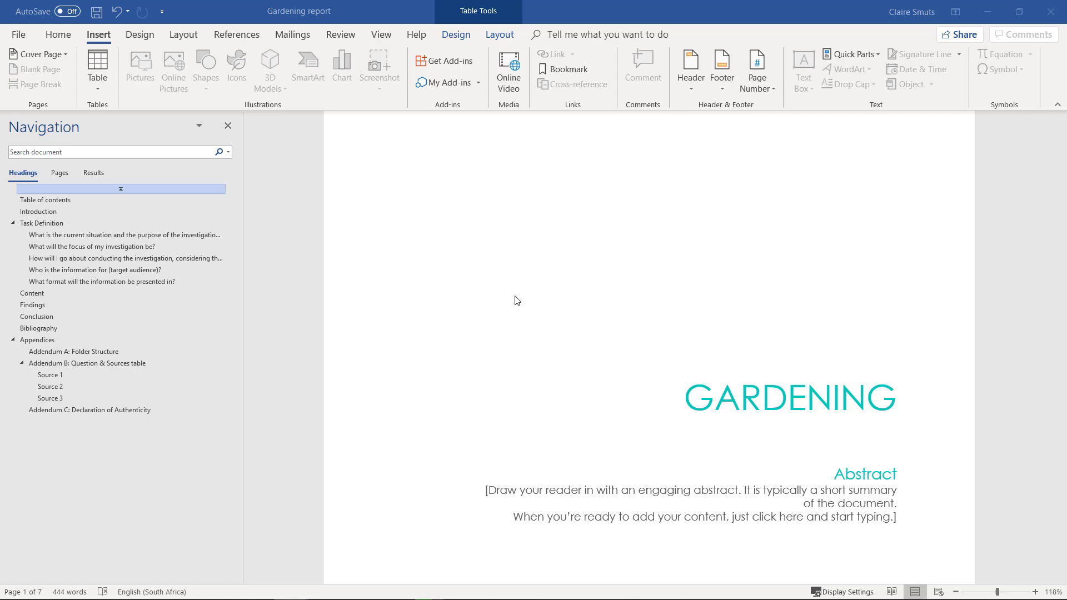
On page 11's Assessment Tool table, mark the single-document and copies-of-documents criteria, then 'hard copies'.
{"action": "scroll", "coordinate": [255, 252], "scroll_direction": "down", "scroll_amount": 6}
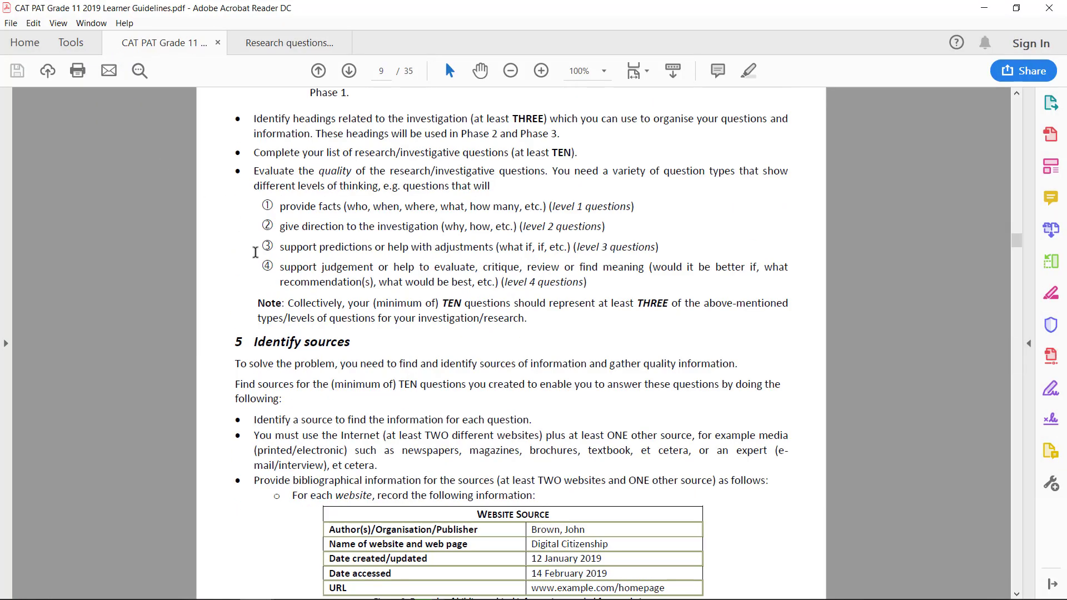
{"action": "scroll", "coordinate": [255, 252], "scroll_direction": "down", "scroll_amount": 10}
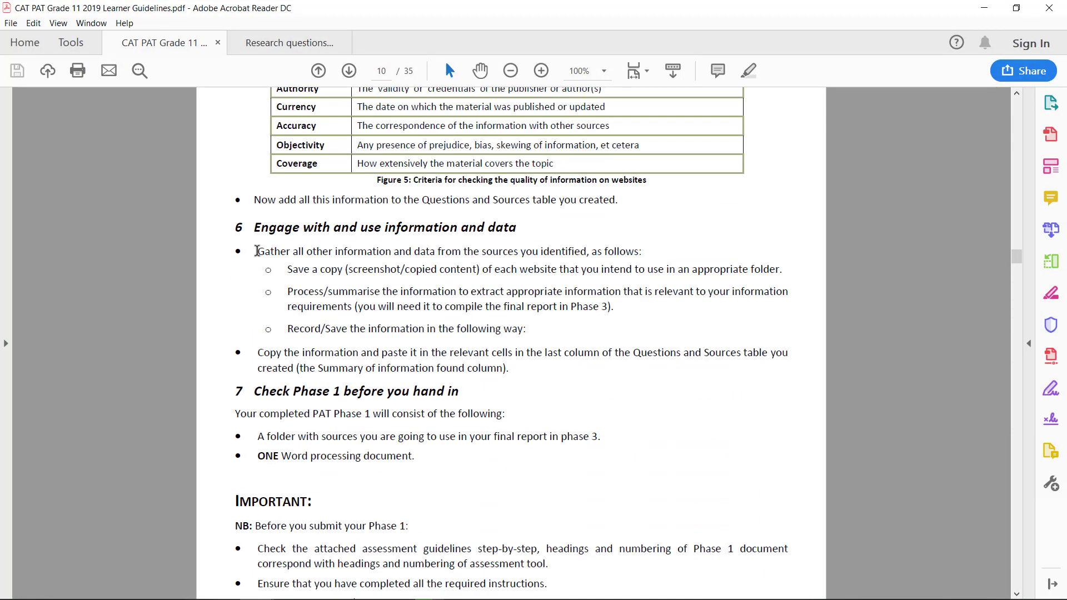
{"action": "scroll", "coordinate": [258, 251], "scroll_direction": "down", "scroll_amount": 15}
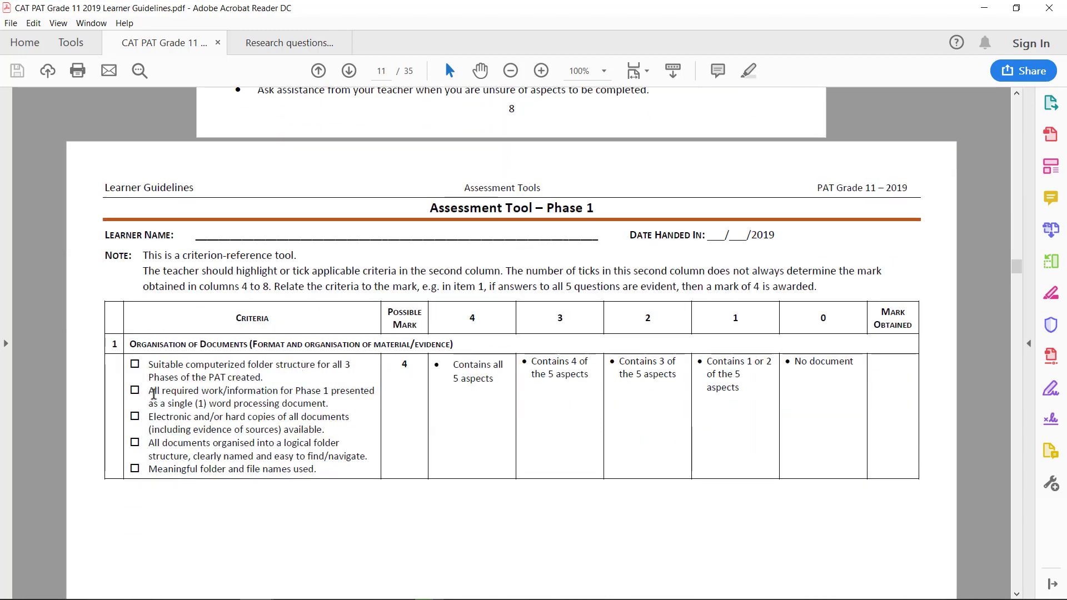
{"action": "left_click_drag", "start_coordinate": [150, 389], "coordinate": [329, 404]}
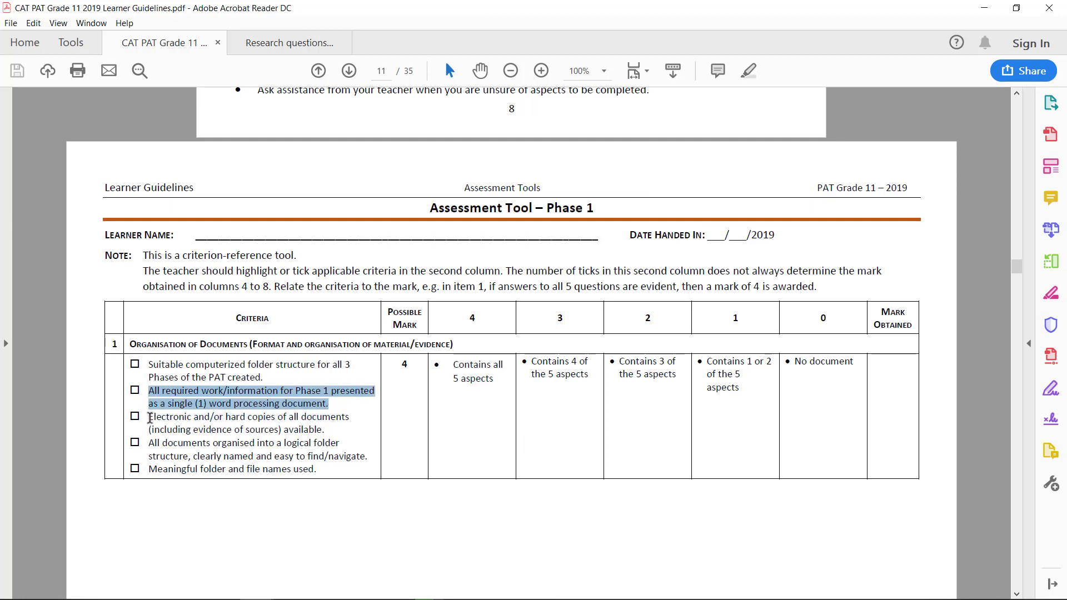
{"action": "left_click_drag", "start_coordinate": [150, 418], "coordinate": [328, 431]}
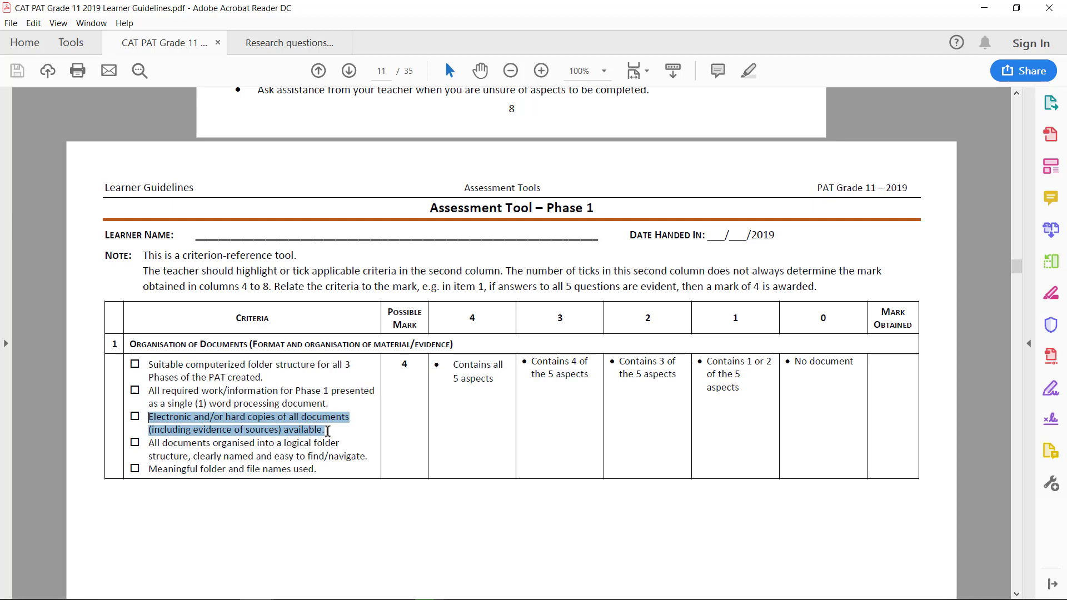
{"action": "left_click", "coordinate": [246, 418]}
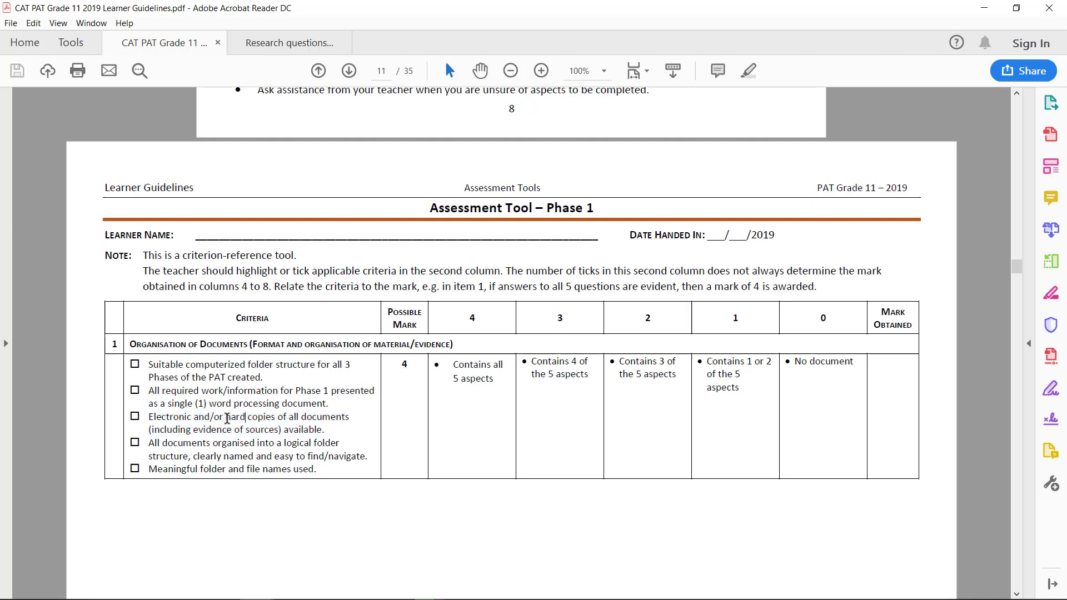
{"action": "left_click_drag", "start_coordinate": [228, 418], "coordinate": [281, 420]}
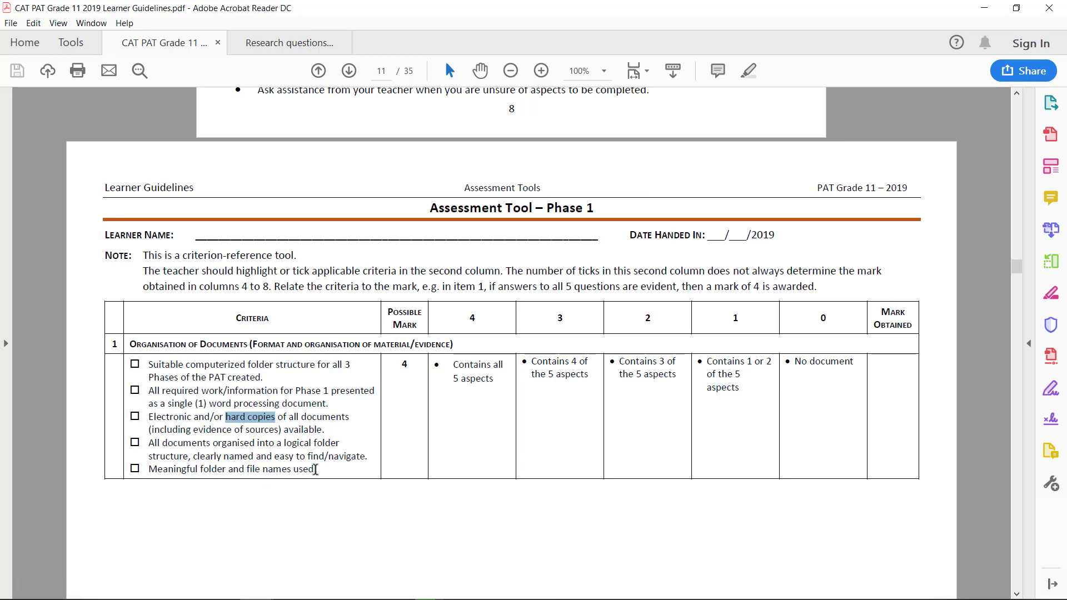
{"action": "scroll", "coordinate": [315, 469], "scroll_direction": "down", "scroll_amount": 10}
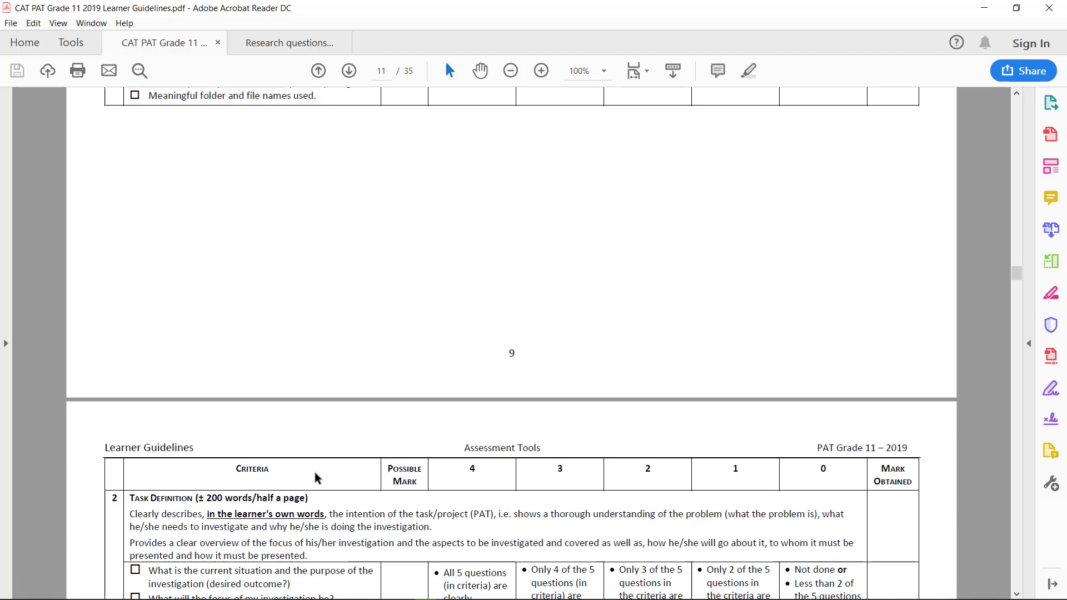
{"action": "scroll", "coordinate": [316, 472], "scroll_direction": "down", "scroll_amount": 3}
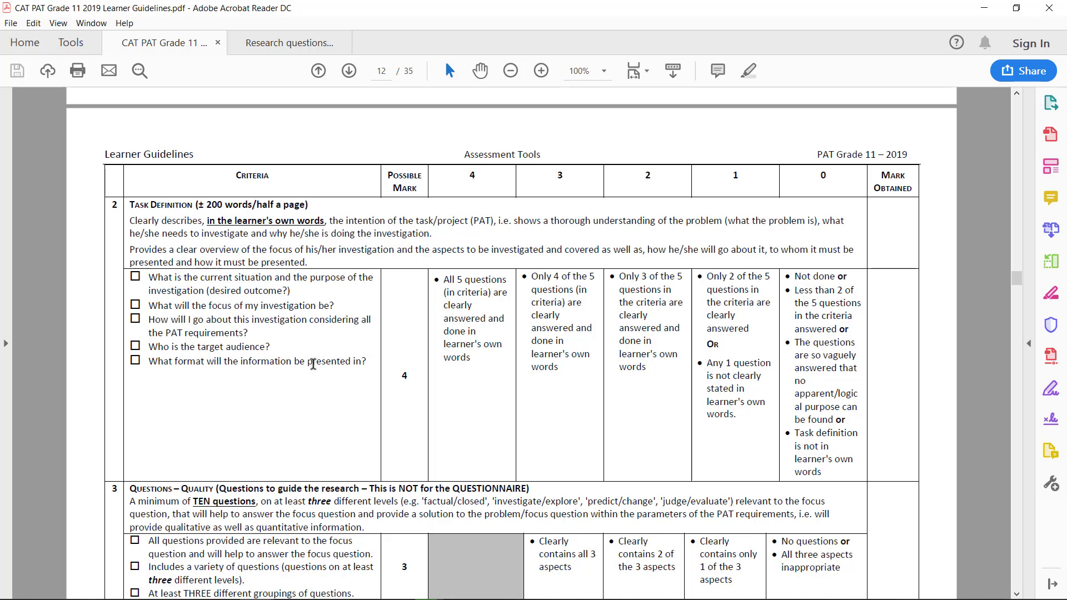
{"action": "scroll", "coordinate": [313, 364], "scroll_direction": "down", "scroll_amount": 5}
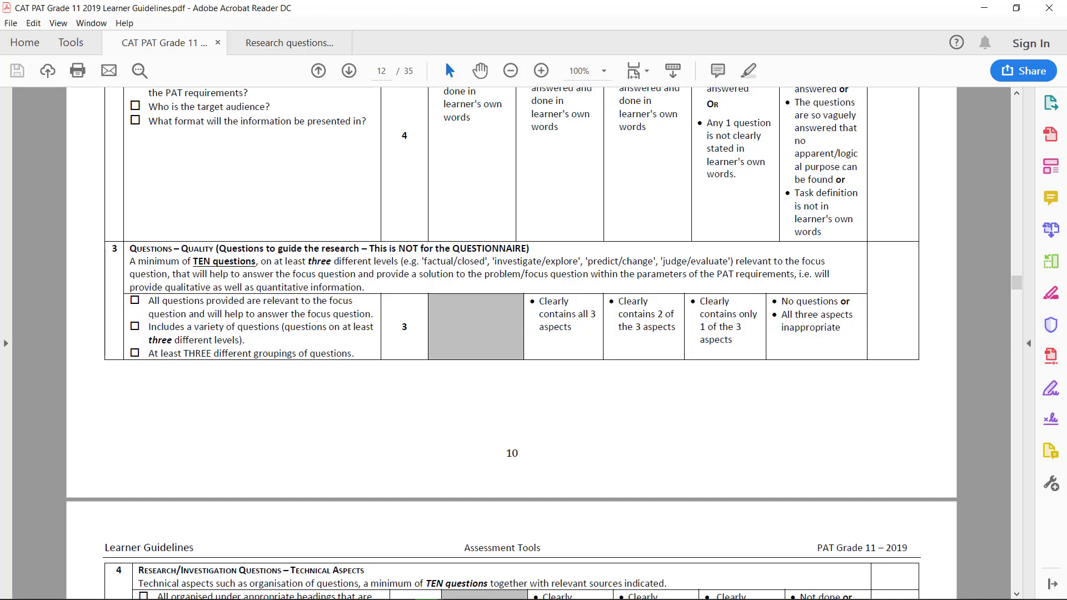
{"action": "left_click_drag", "start_coordinate": [494, 261], "coordinate": [548, 274]}
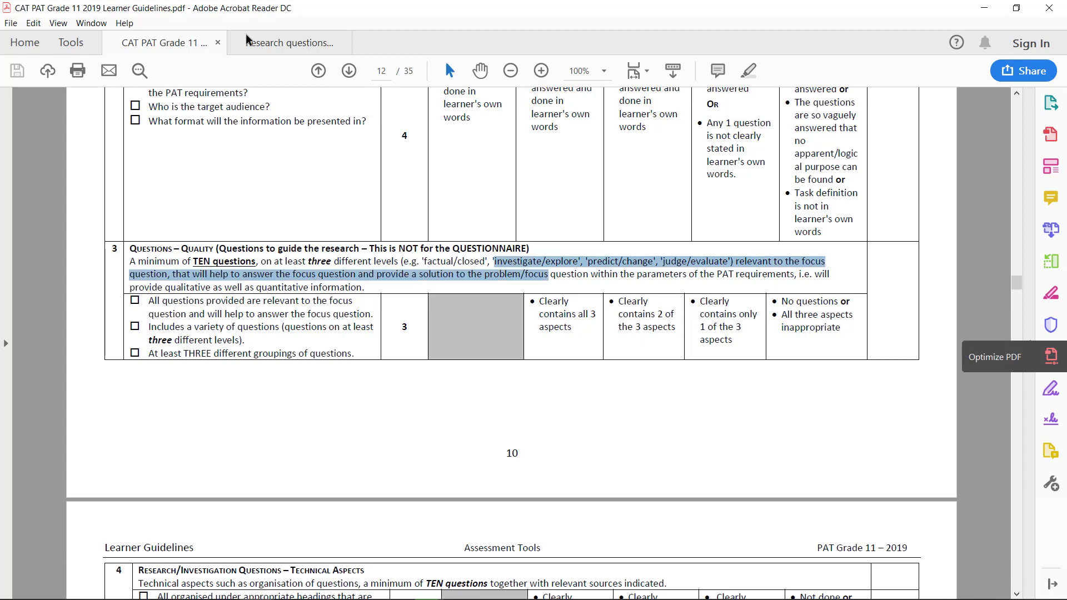
{"action": "left_click", "coordinate": [318, 71]}
{"action": "left_click", "coordinate": [318, 70]}
{"action": "left_click", "coordinate": [318, 71]}
{"action": "left_click", "coordinate": [318, 71]}
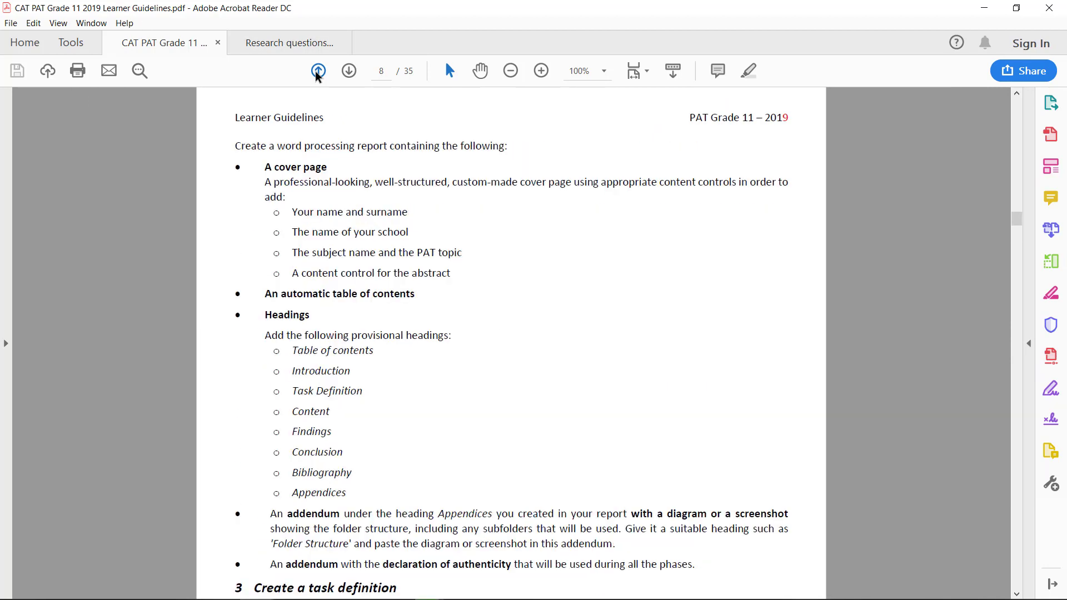
{"action": "left_click", "coordinate": [318, 70]}
{"action": "left_click", "coordinate": [318, 71]}
{"action": "left_click", "coordinate": [318, 71]}
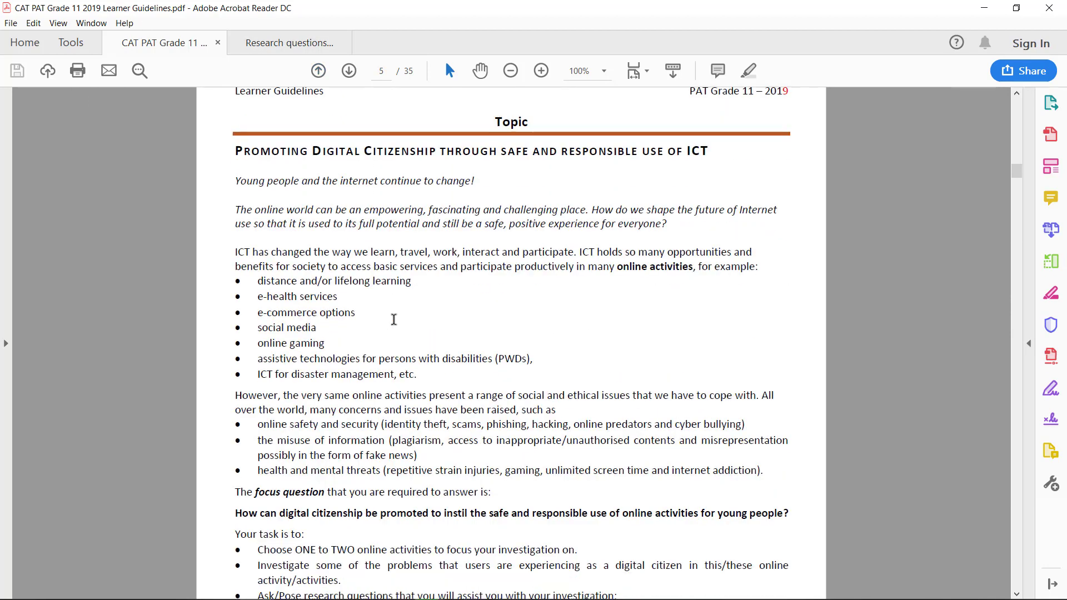
{"action": "scroll", "coordinate": [542, 427], "scroll_direction": "down", "scroll_amount": 3}
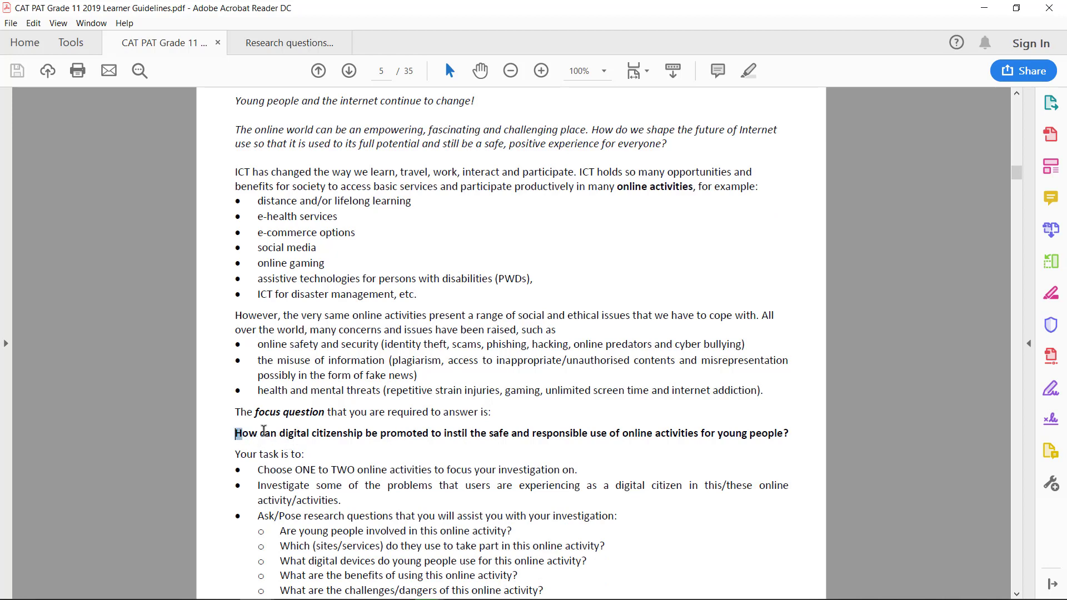
{"action": "left_click_drag", "start_coordinate": [235, 434], "coordinate": [791, 436]}
{"action": "scroll", "coordinate": [353, 111], "scroll_direction": "up", "scroll_amount": 2}
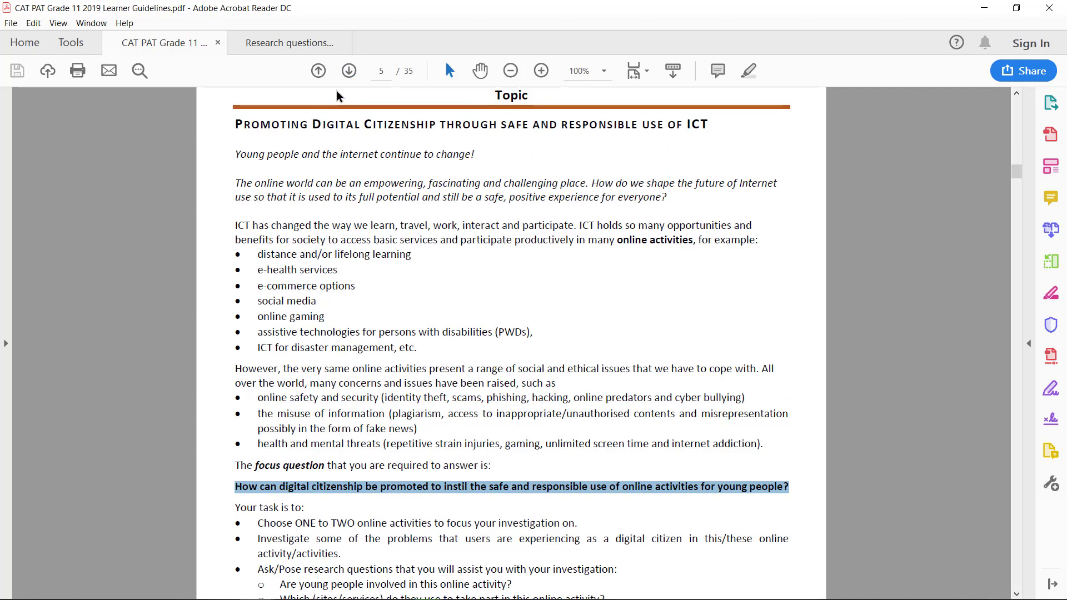
{"action": "left_click", "coordinate": [349, 70]}
{"action": "left_click", "coordinate": [350, 70]}
{"action": "left_click", "coordinate": [349, 71]}
{"action": "left_click", "coordinate": [349, 71]}
{"action": "left_click", "coordinate": [349, 71]}
{"action": "left_click", "coordinate": [349, 70]}
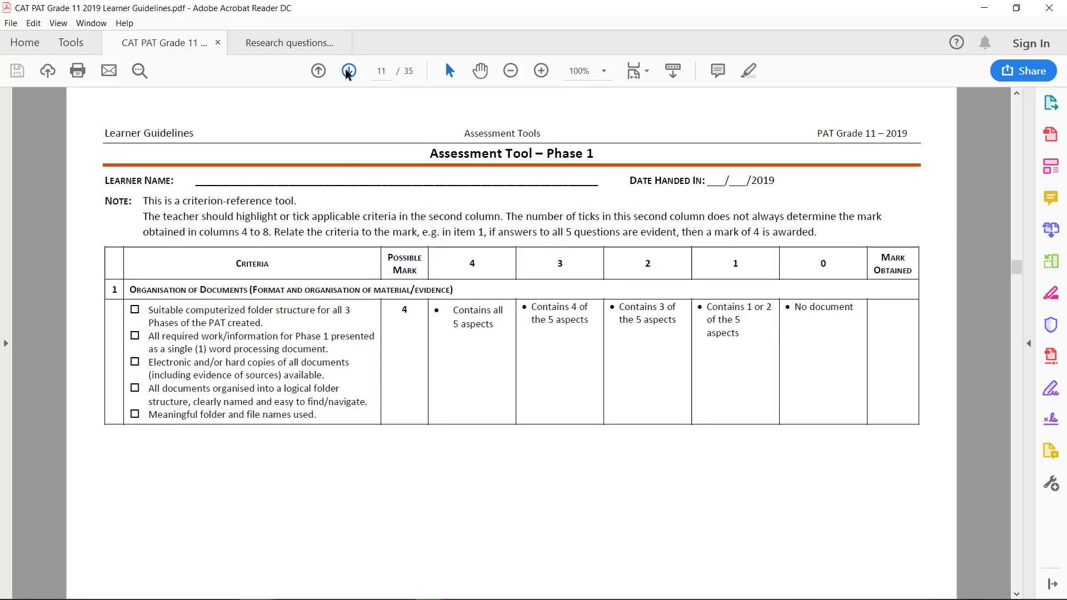
{"action": "left_click", "coordinate": [349, 71]}
{"action": "scroll", "coordinate": [310, 346], "scroll_direction": "down", "scroll_amount": 3}
{"action": "scroll", "coordinate": [310, 346], "scroll_direction": "down", "scroll_amount": 2}
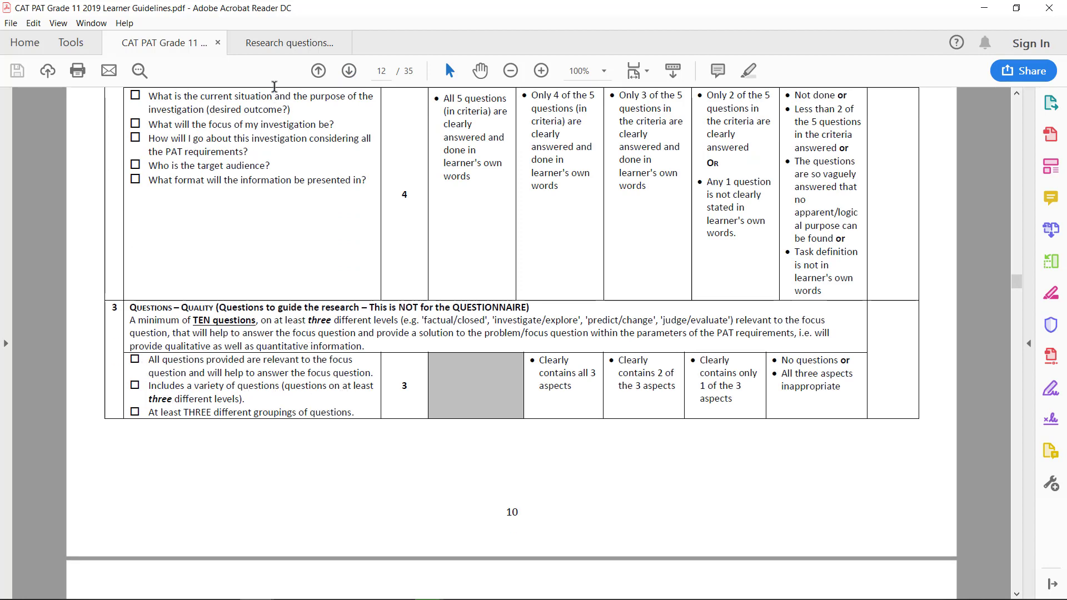
{"action": "left_click", "coordinate": [297, 43]}
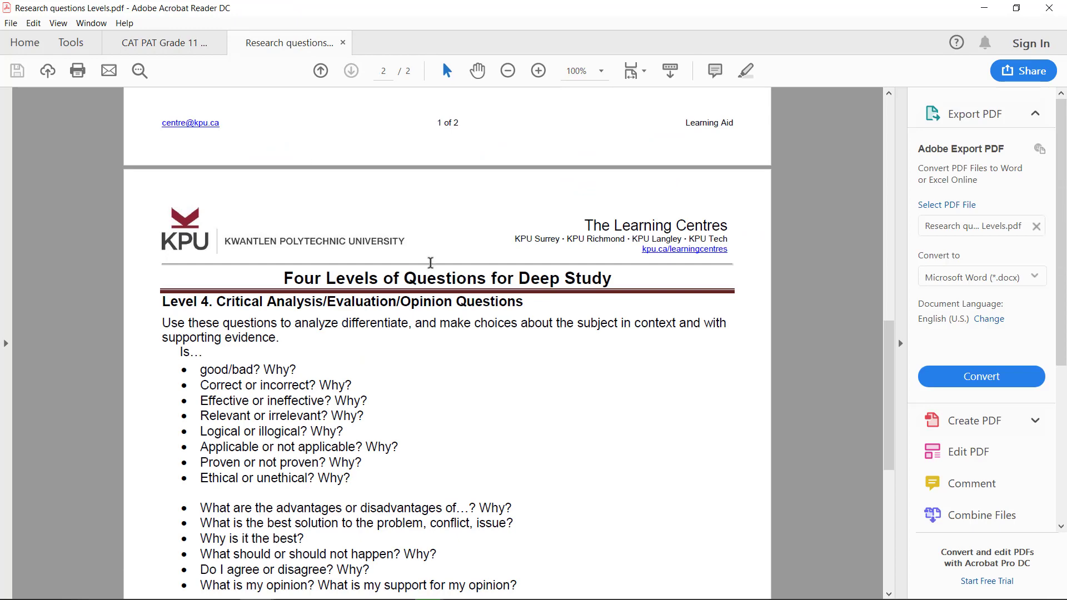
{"action": "left_click", "coordinate": [161, 46]}
{"action": "scroll", "coordinate": [193, 398], "scroll_direction": "down", "scroll_amount": 2}
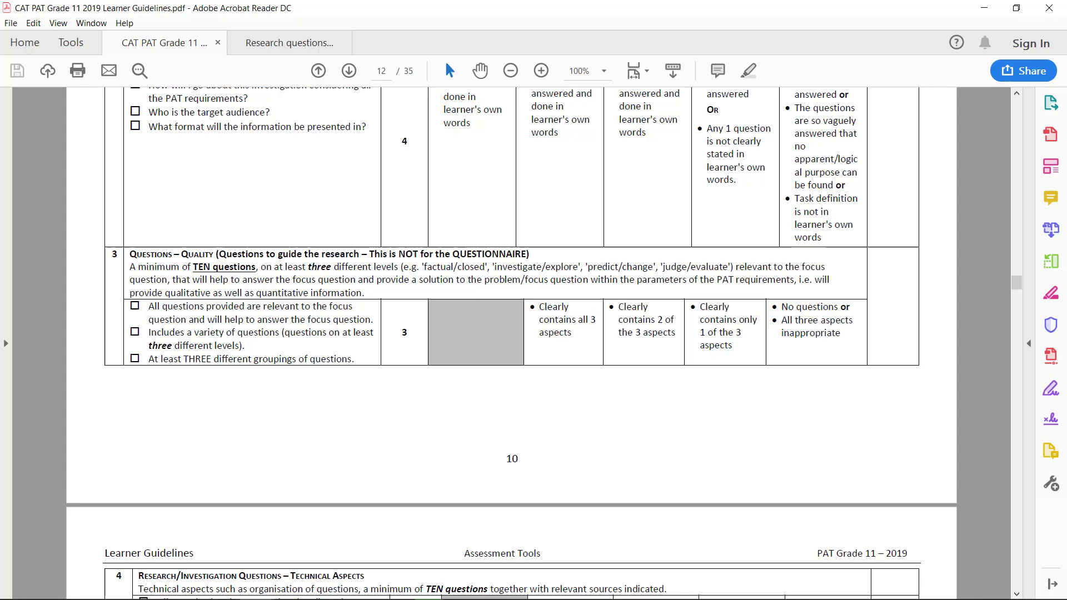
{"action": "key", "text": "alt+Tab"}
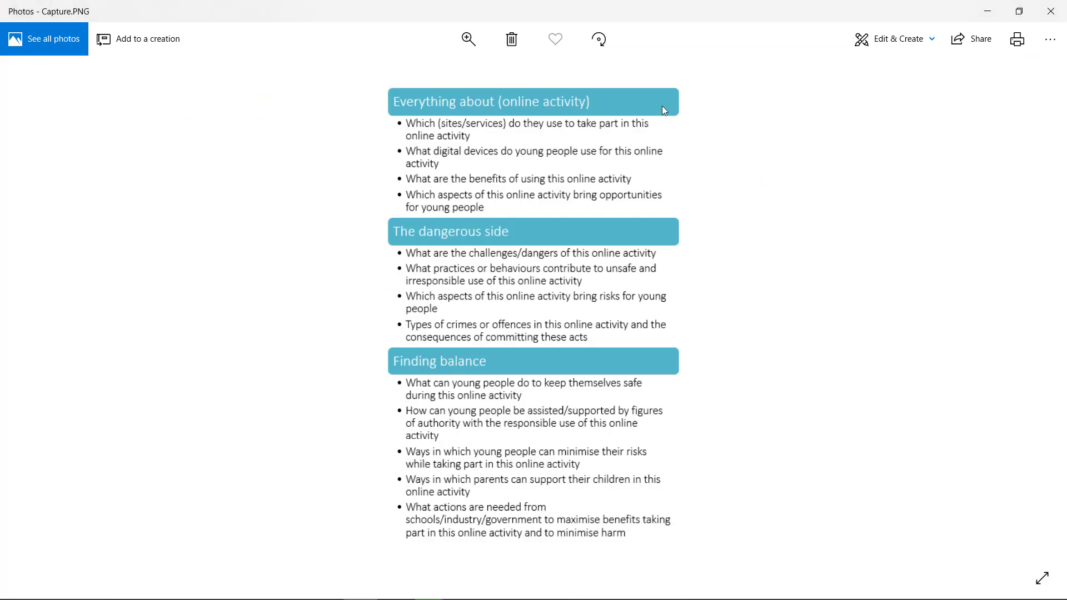
{"action": "left_click", "coordinate": [990, 12]}
{"action": "scroll", "coordinate": [166, 353], "scroll_direction": "down", "scroll_amount": 5}
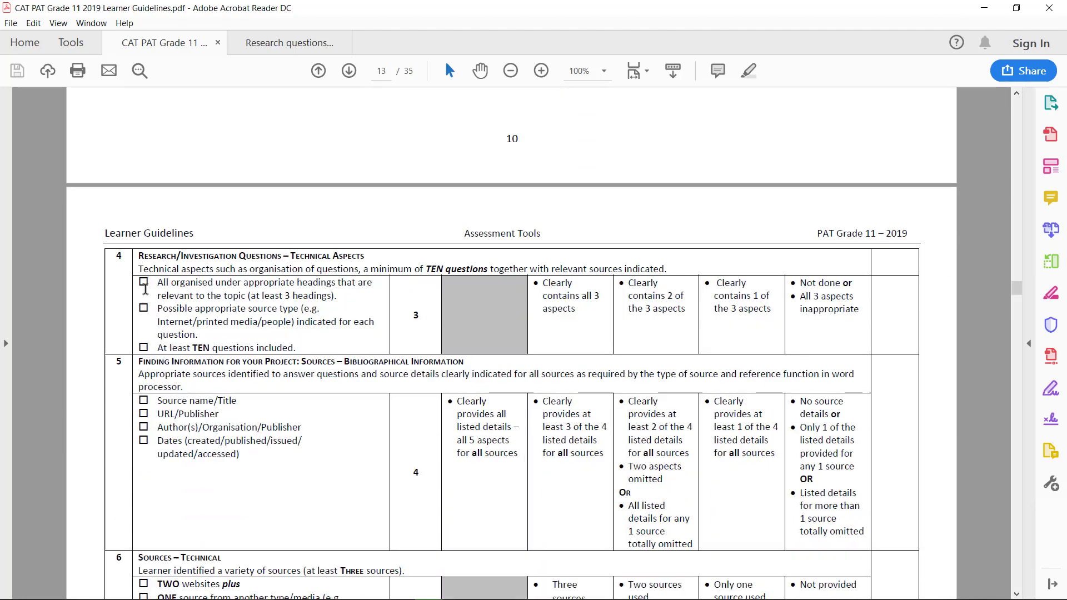
{"action": "left_click_drag", "start_coordinate": [156, 284], "coordinate": [330, 299]}
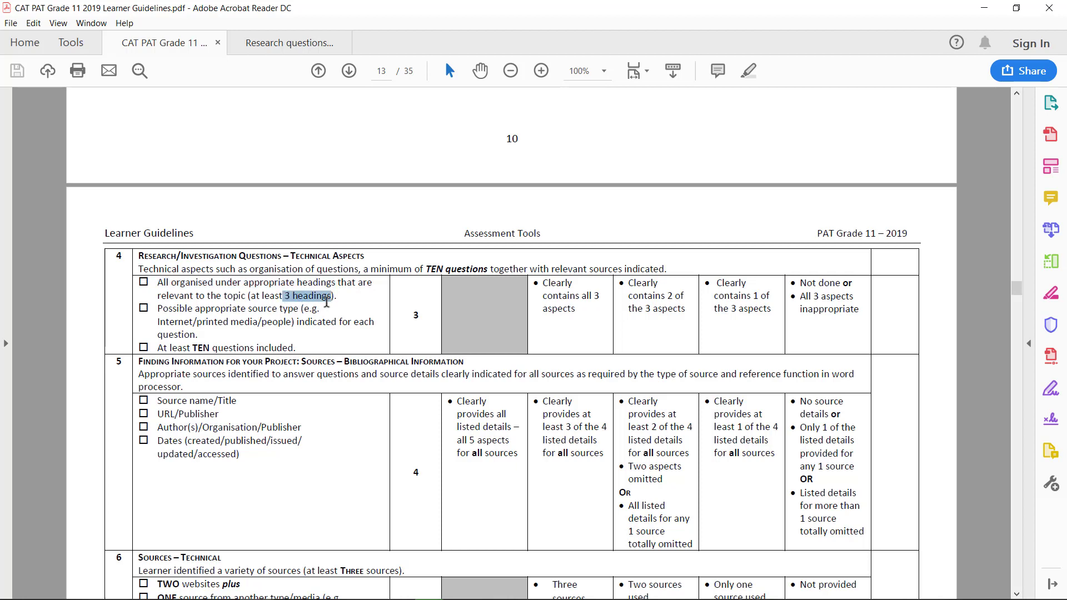
{"action": "scroll", "coordinate": [310, 317], "scroll_direction": "up", "scroll_amount": 3}
{"action": "left_click_drag", "start_coordinate": [184, 173], "coordinate": [279, 172]}
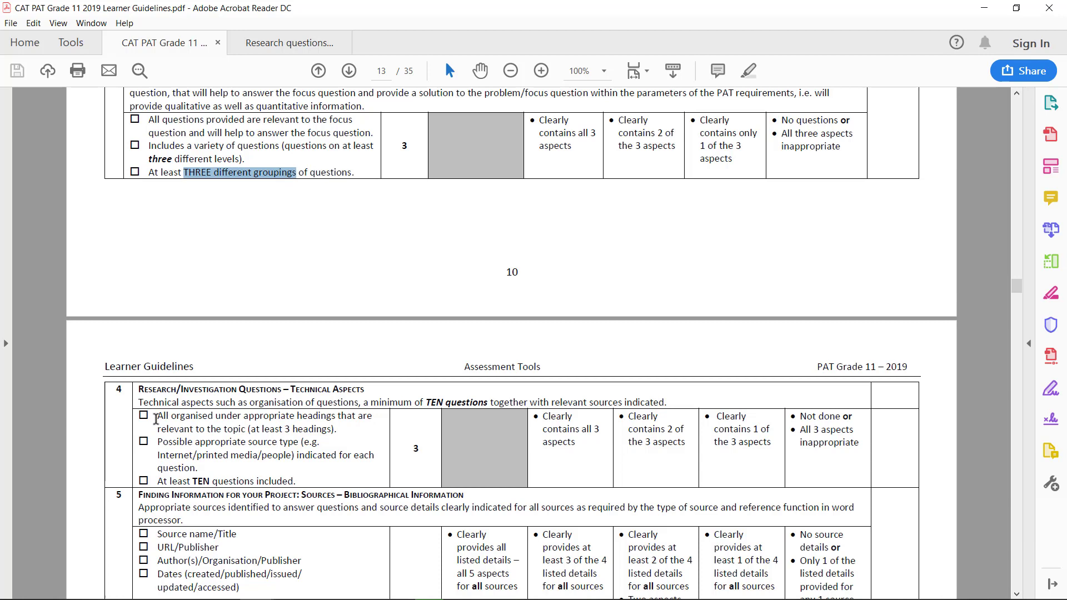
{"action": "left_click_drag", "start_coordinate": [157, 417], "coordinate": [343, 431]}
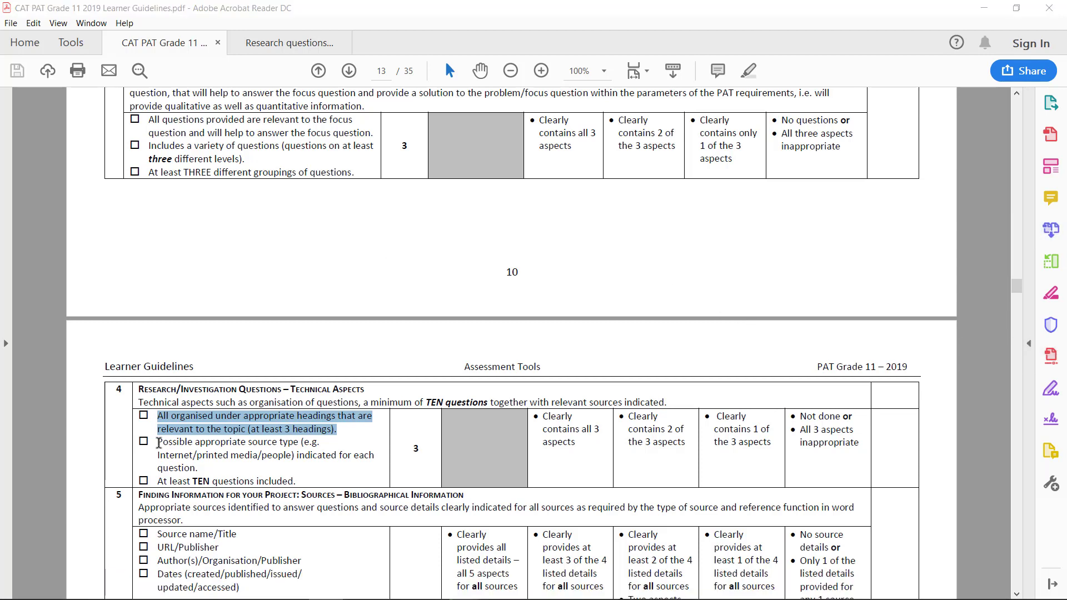
{"action": "left_click_drag", "start_coordinate": [160, 441], "coordinate": [279, 441]}
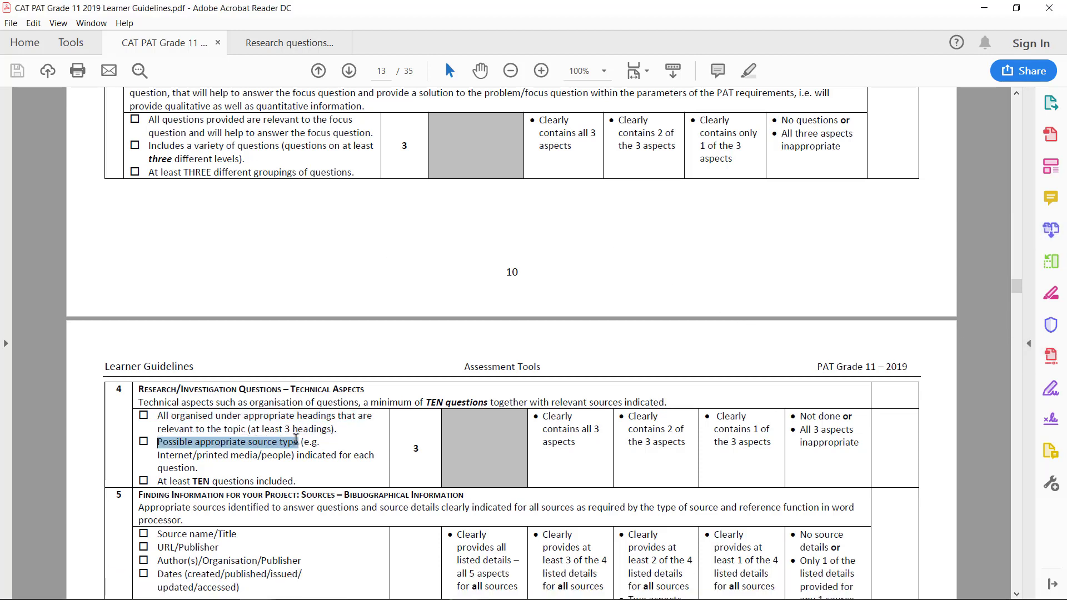
{"action": "mouse_move", "coordinate": [292, 586]}
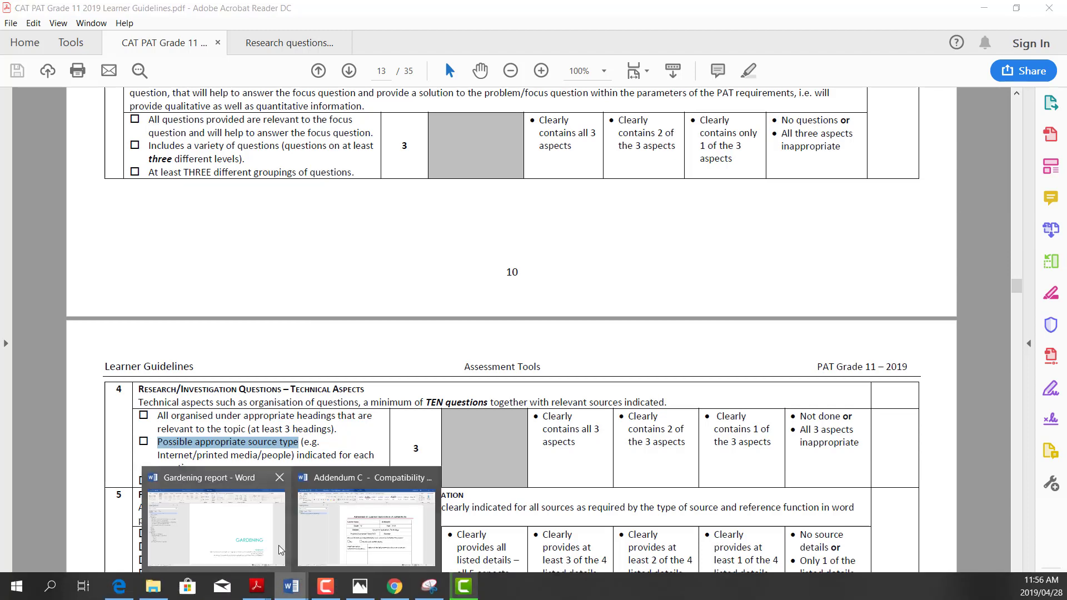
In the Gardening report, select question 1's source type cell under Source 1, then return to the PDF.
{"action": "left_click", "coordinate": [220, 535]}
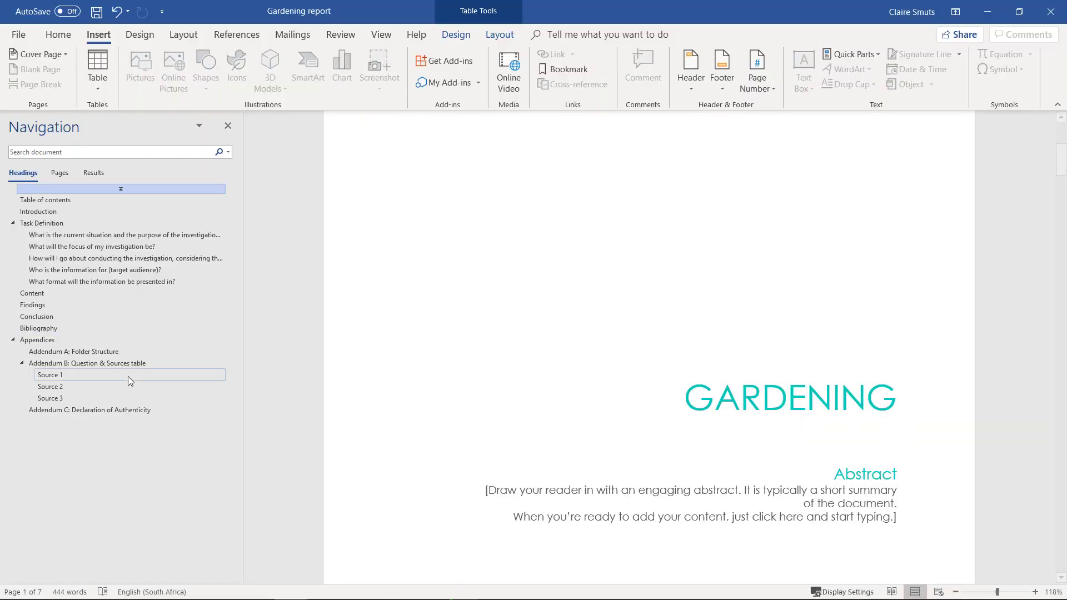
{"action": "left_click", "coordinate": [66, 377]}
{"action": "scroll", "coordinate": [705, 258], "scroll_direction": "up", "scroll_amount": 5}
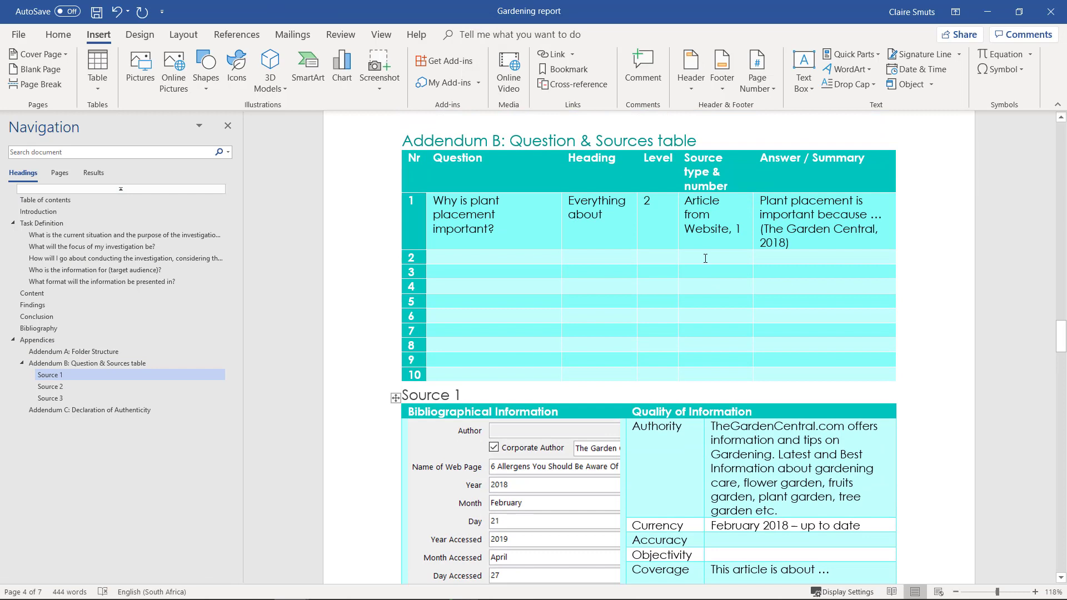
{"action": "left_click_drag", "start_coordinate": [688, 200], "coordinate": [729, 230]}
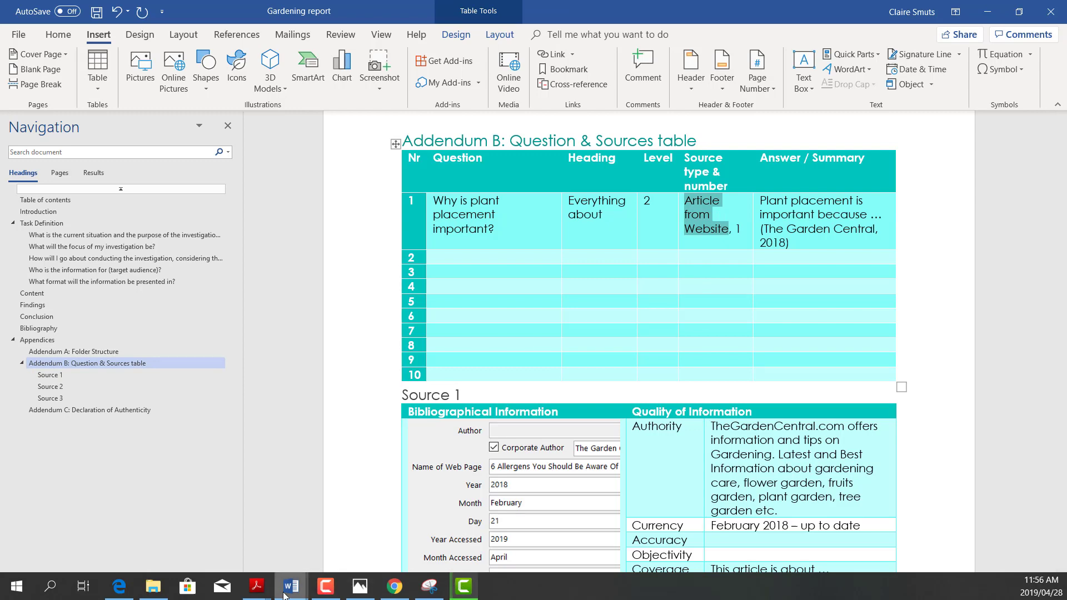
{"action": "mouse_move", "coordinate": [277, 595]}
{"action": "left_click", "coordinate": [163, 517]}
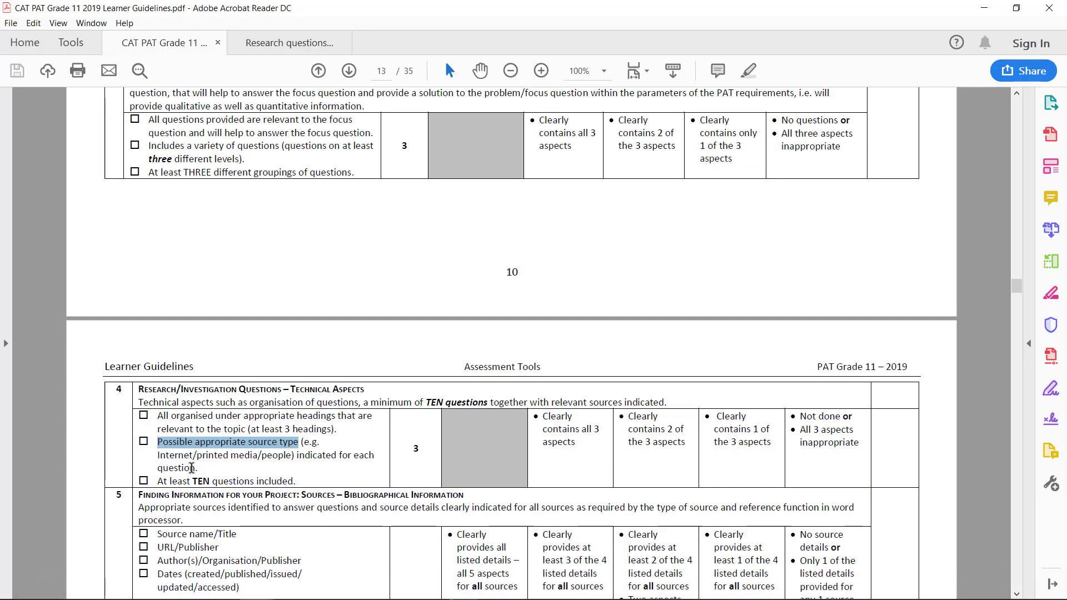
Highlight the TEN questions criterion, the Bibliographical Information heading and the 'all sources' requirement.
{"action": "left_click_drag", "start_coordinate": [156, 482], "coordinate": [300, 483]}
{"action": "scroll", "coordinate": [300, 482], "scroll_direction": "down", "scroll_amount": 4}
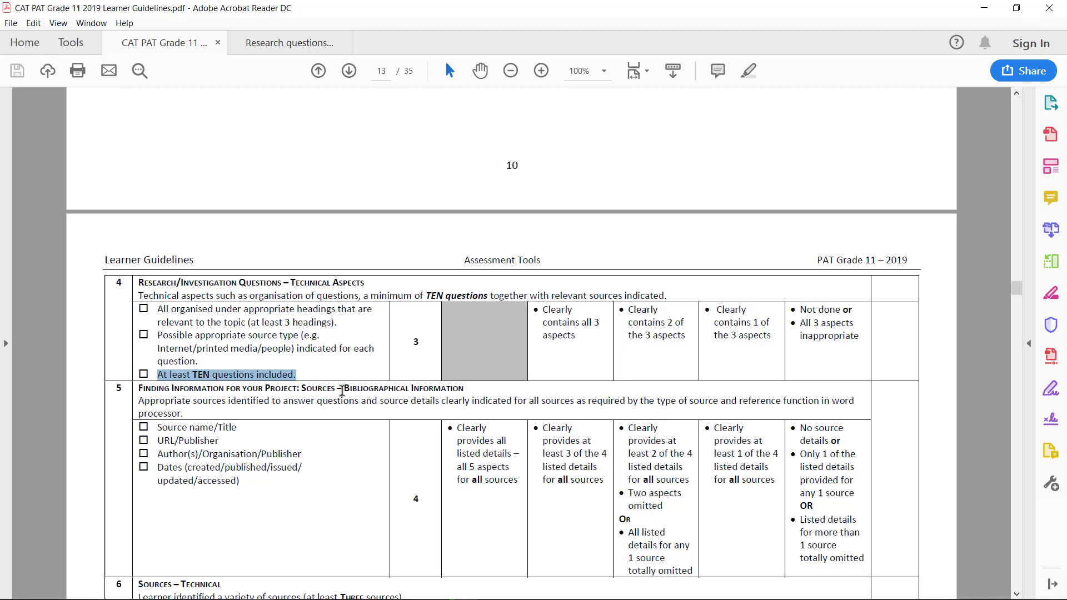
{"action": "left_click_drag", "start_coordinate": [343, 389], "coordinate": [447, 389]}
{"action": "scroll", "coordinate": [191, 445], "scroll_direction": "down", "scroll_amount": 2}
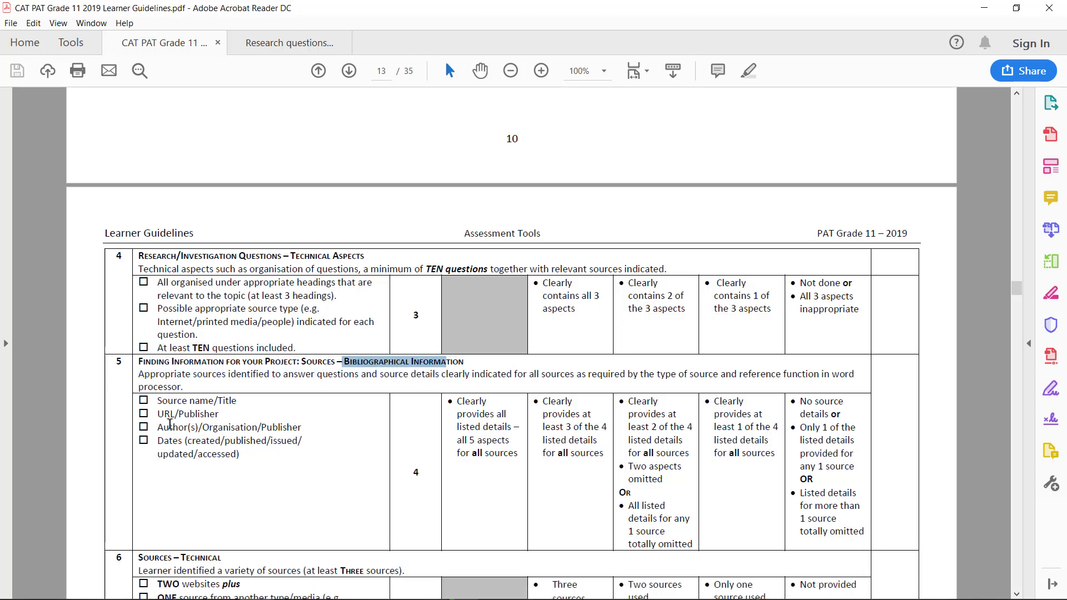
{"action": "left_click_drag", "start_coordinate": [498, 385], "coordinate": [508, 388]}
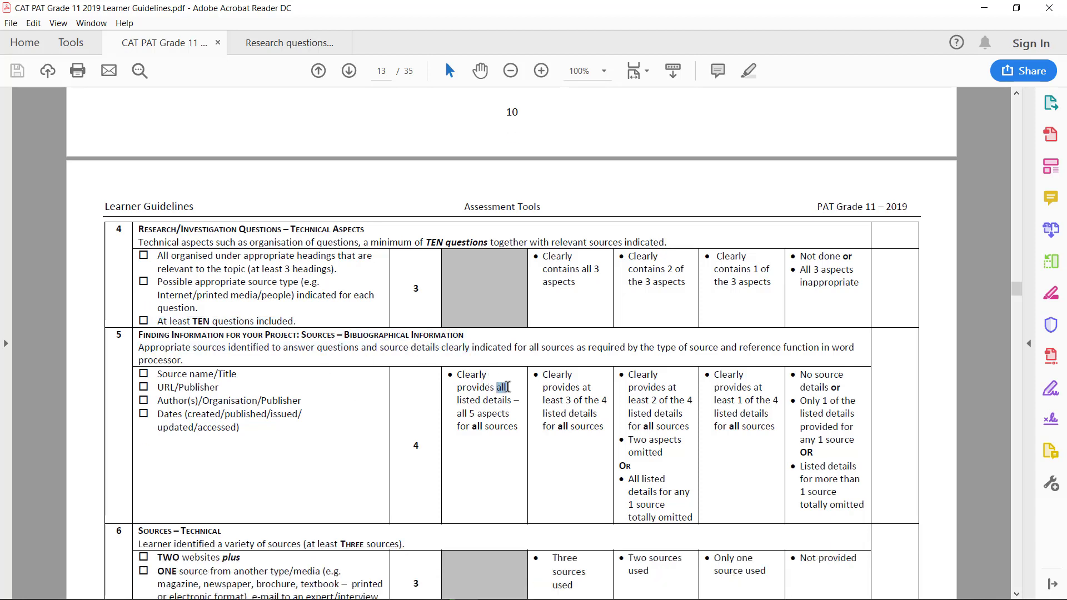
{"action": "left_click_drag", "start_coordinate": [472, 427], "coordinate": [519, 427]}
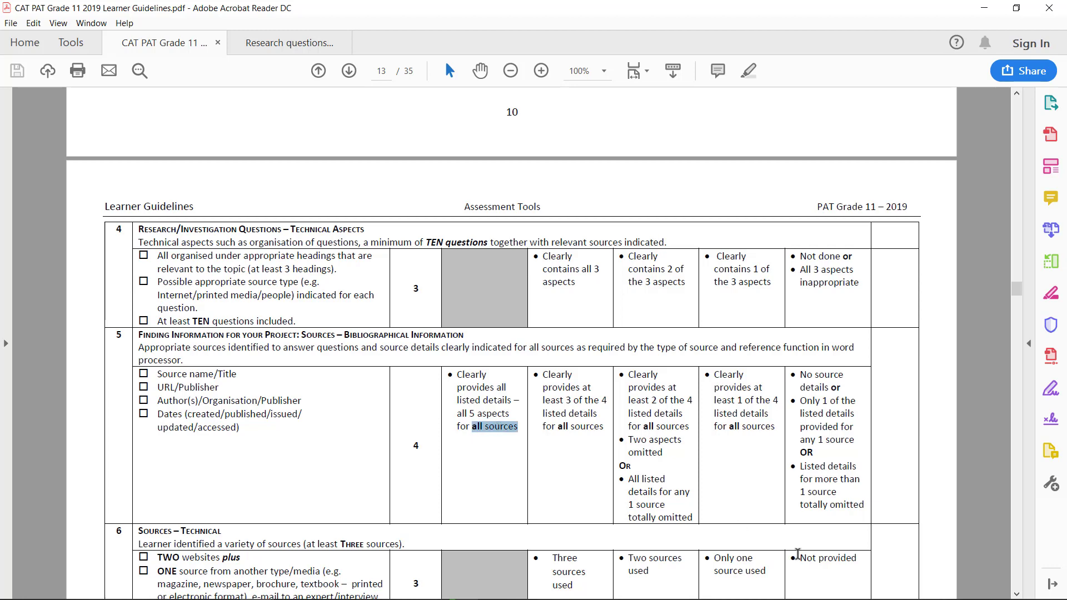
Check Source 1's bibliographical details form and quality-of-information entries in the report, then minimize Word.
{"action": "mouse_move", "coordinate": [416, 595]}
{"action": "mouse_move", "coordinate": [290, 588]}
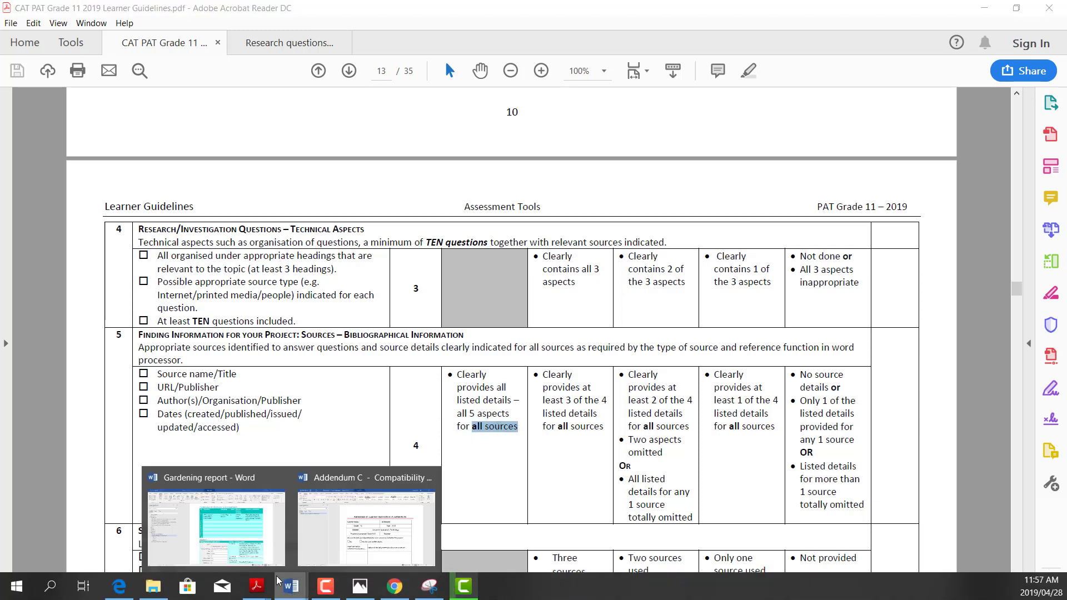
{"action": "left_click", "coordinate": [233, 534]}
{"action": "scroll", "coordinate": [512, 416], "scroll_direction": "down", "scroll_amount": 2}
{"action": "left_click", "coordinate": [535, 336]}
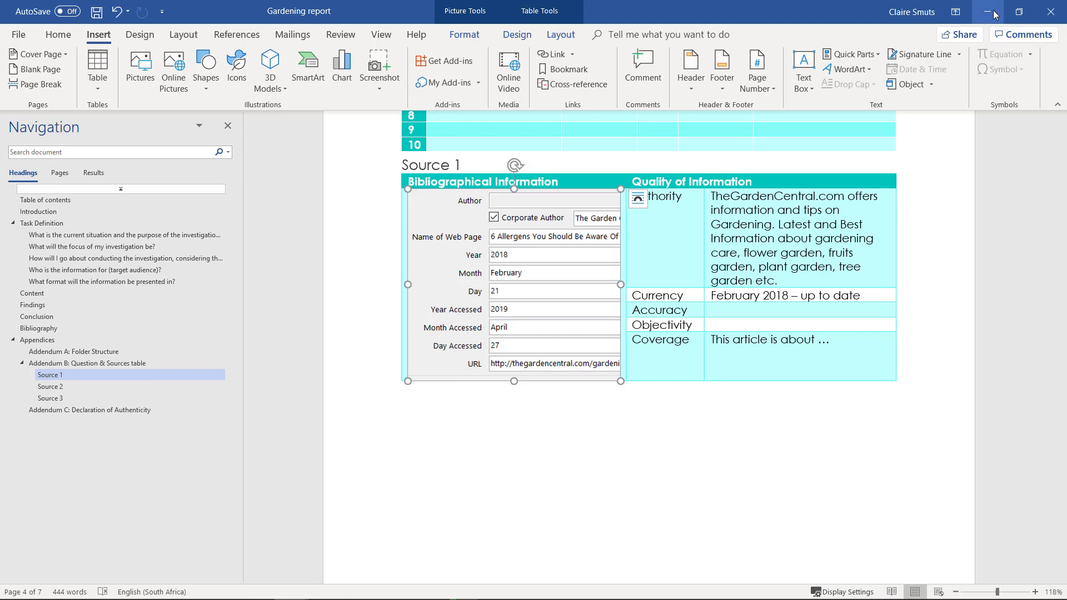
{"action": "left_click_drag", "start_coordinate": [714, 199], "coordinate": [718, 349]}
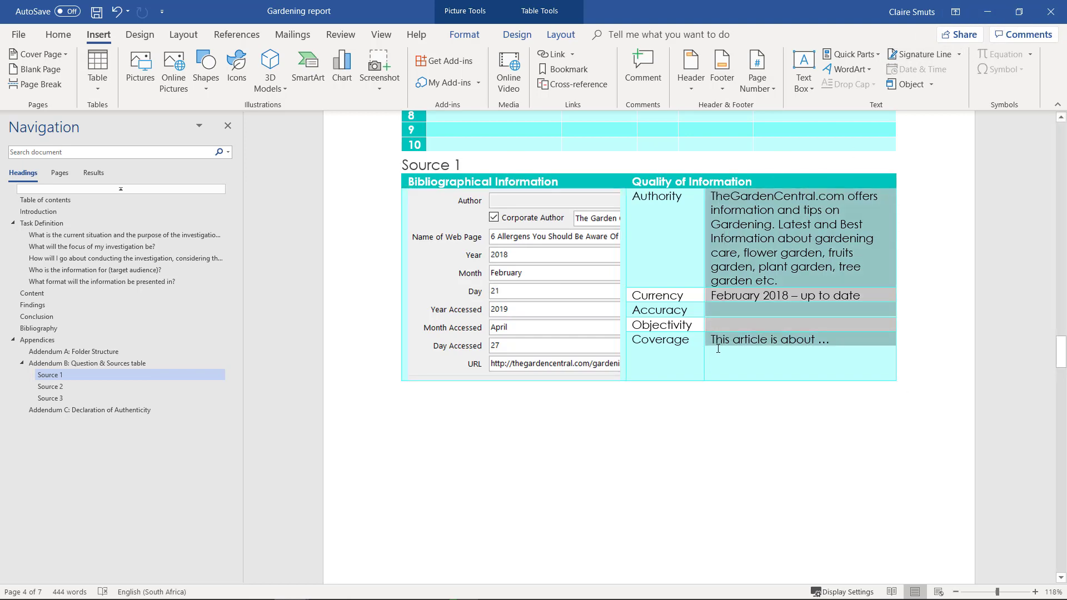
{"action": "left_click", "coordinate": [544, 264]}
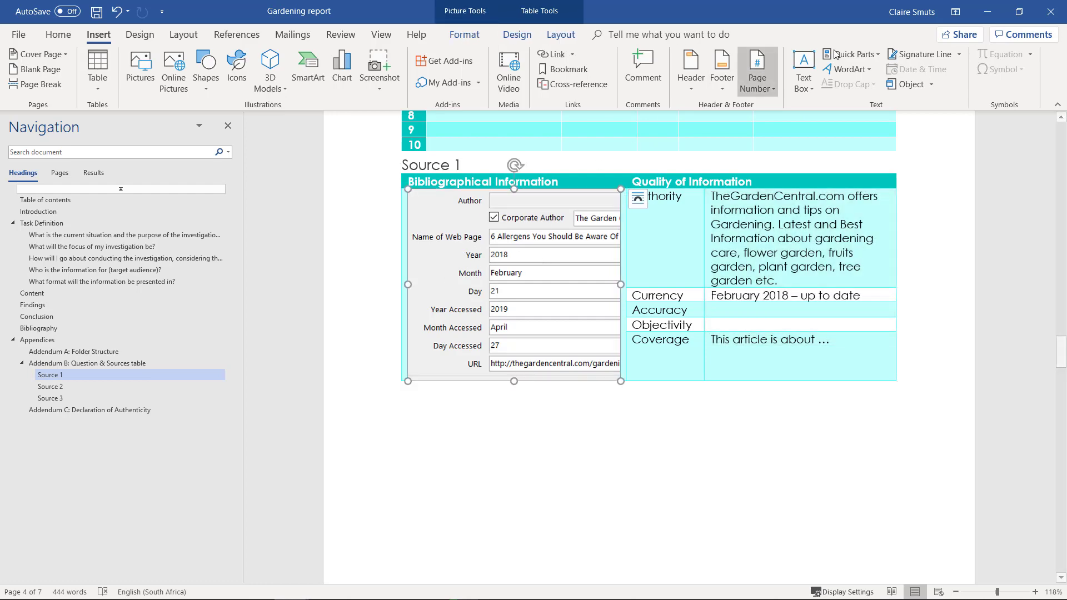
{"action": "left_click", "coordinate": [988, 9]}
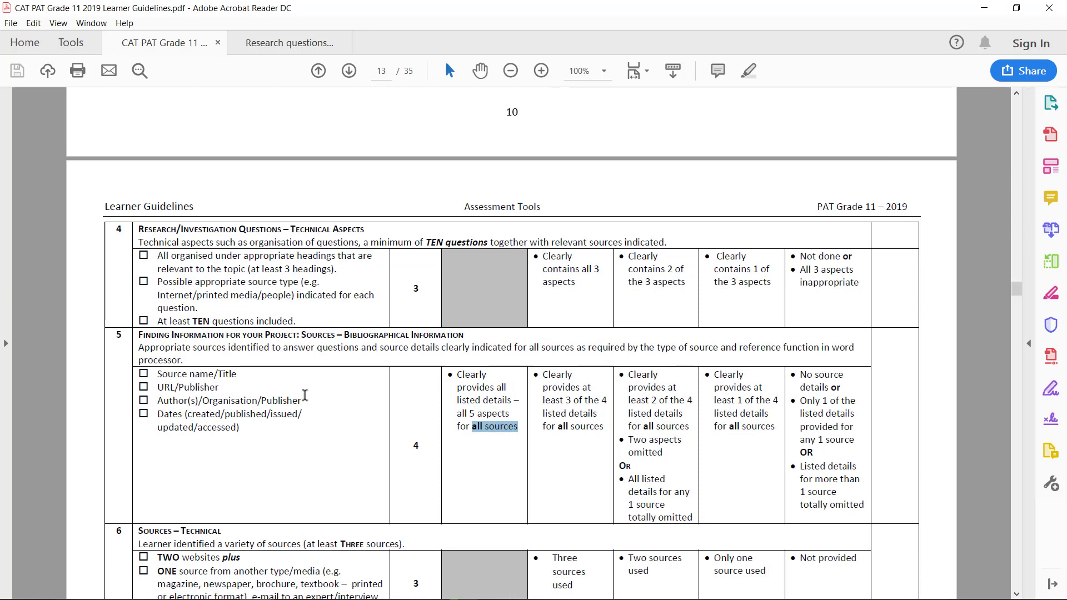
Highlight the Sources requirements (variety of sources, TWO websites, ONE other type), then scroll to page 14.
{"action": "scroll", "coordinate": [305, 395], "scroll_direction": "down", "scroll_amount": 4}
{"action": "scroll", "coordinate": [313, 392], "scroll_direction": "down", "scroll_amount": 3}
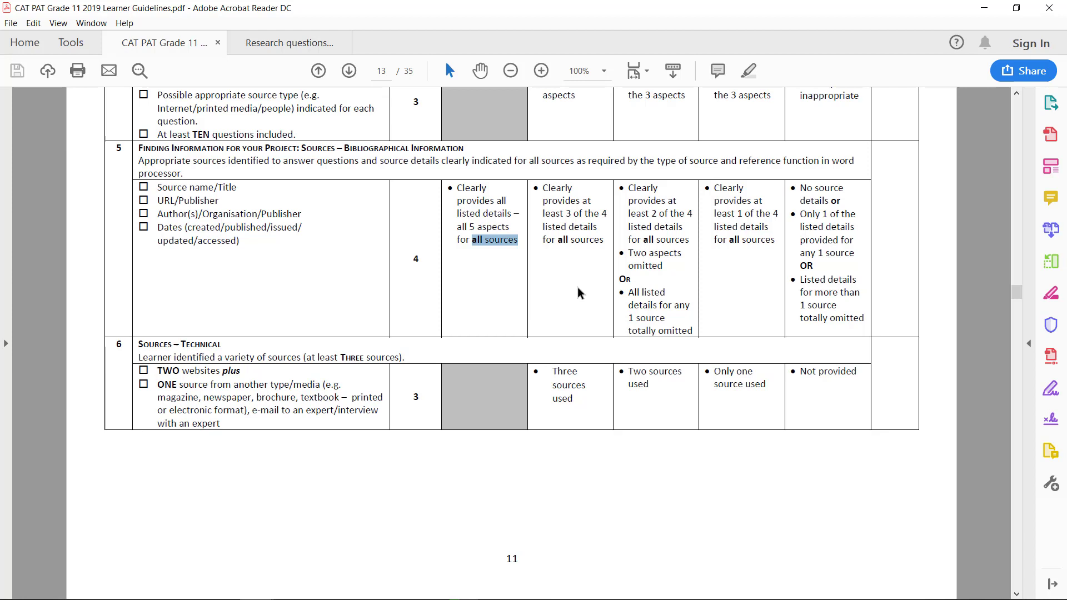
{"action": "scroll", "coordinate": [202, 328], "scroll_direction": "down", "scroll_amount": 1}
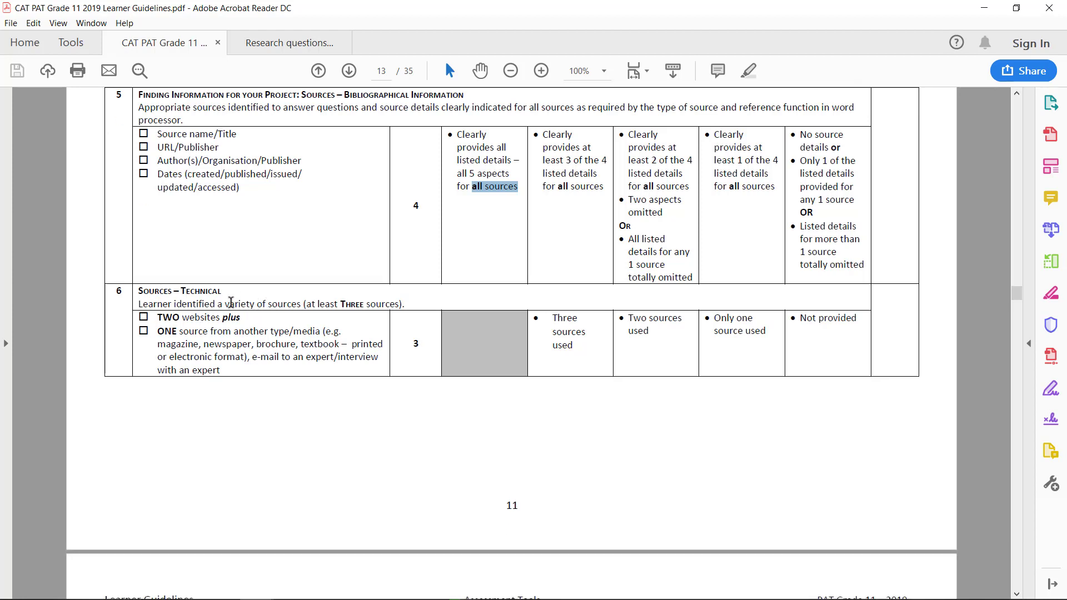
{"action": "left_click_drag", "start_coordinate": [225, 304], "coordinate": [306, 307]}
{"action": "left_click_drag", "start_coordinate": [158, 315], "coordinate": [243, 316]}
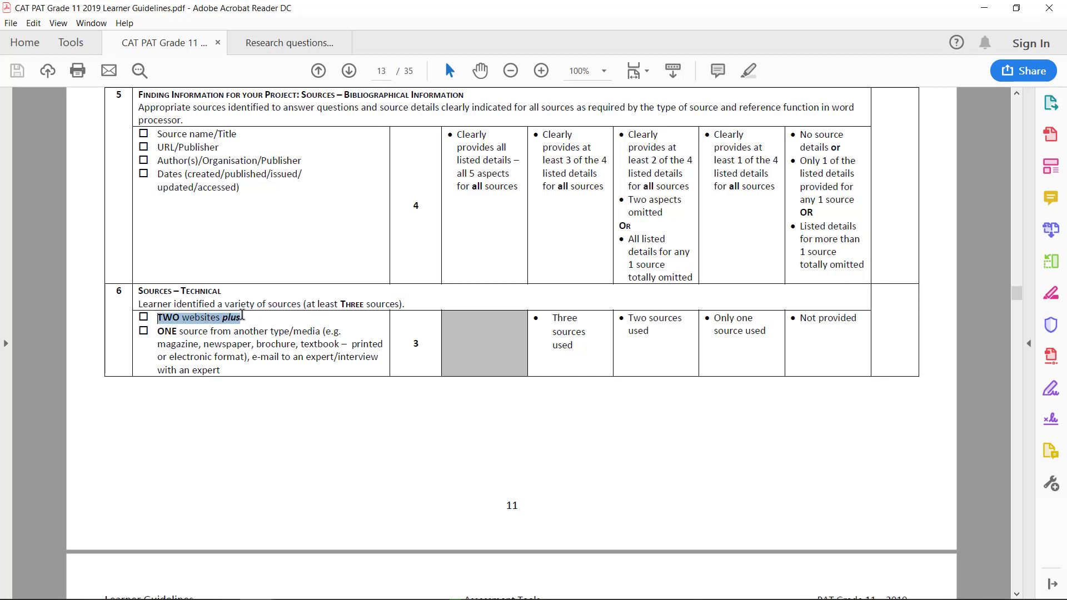
{"action": "left_click_drag", "start_coordinate": [160, 334], "coordinate": [291, 334]}
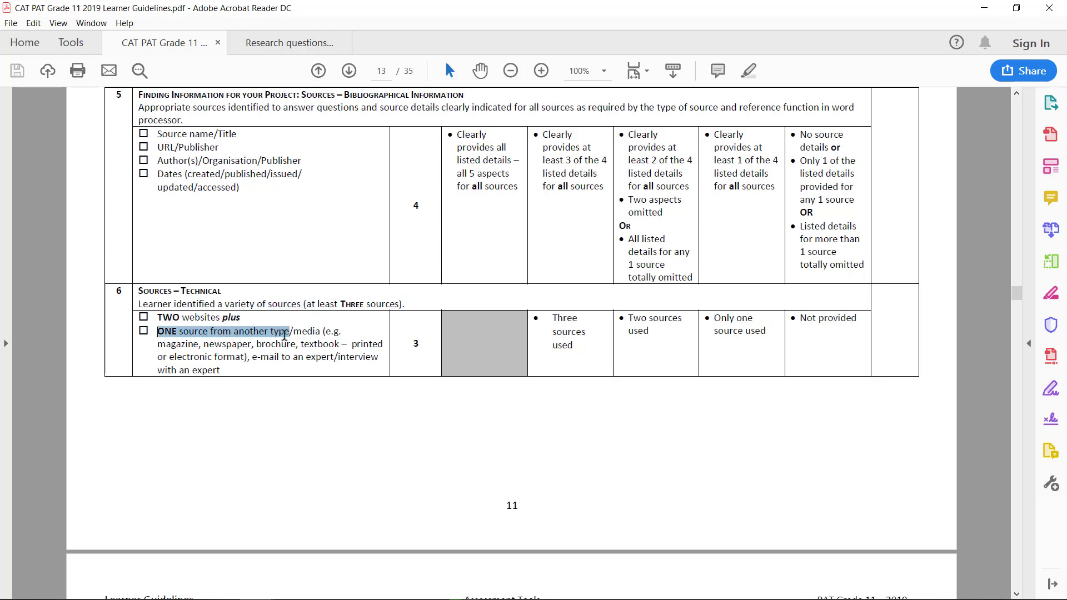
{"action": "left_click", "coordinate": [257, 345]}
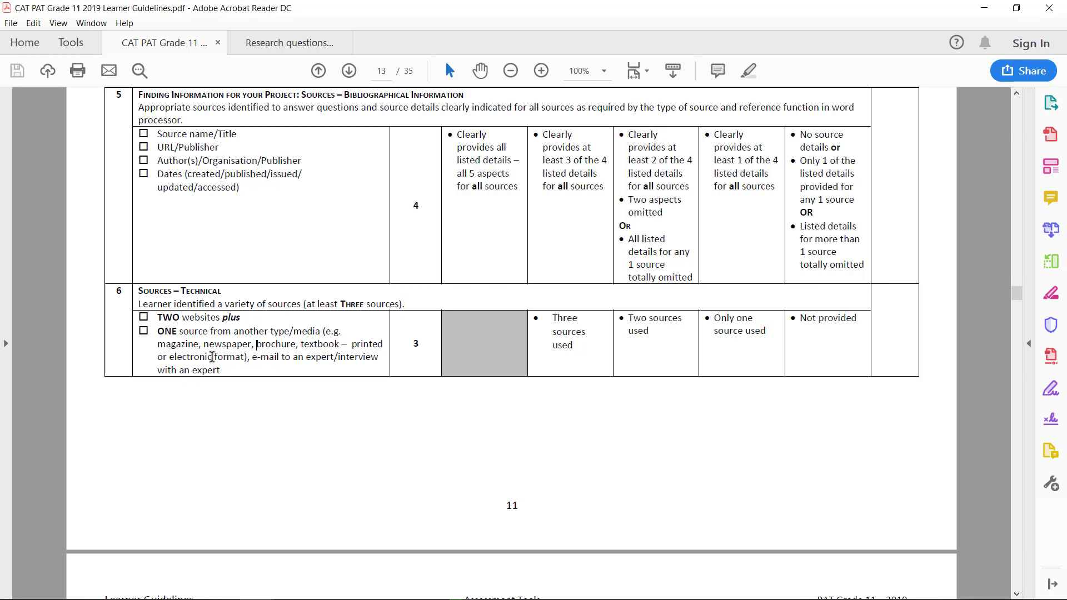
{"action": "scroll", "coordinate": [212, 357], "scroll_direction": "down", "scroll_amount": 6}
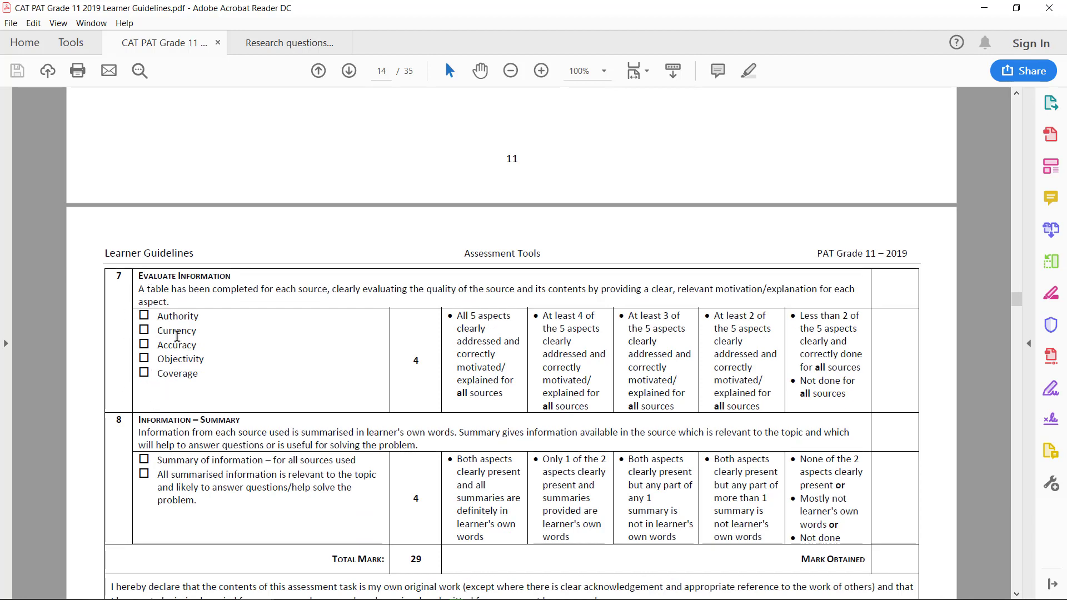
Highlight 'answer questions' in the Summary criterion, then read down to the learner declaration and teacher sign-off.
{"action": "scroll", "coordinate": [203, 365], "scroll_direction": "down", "scroll_amount": 1}
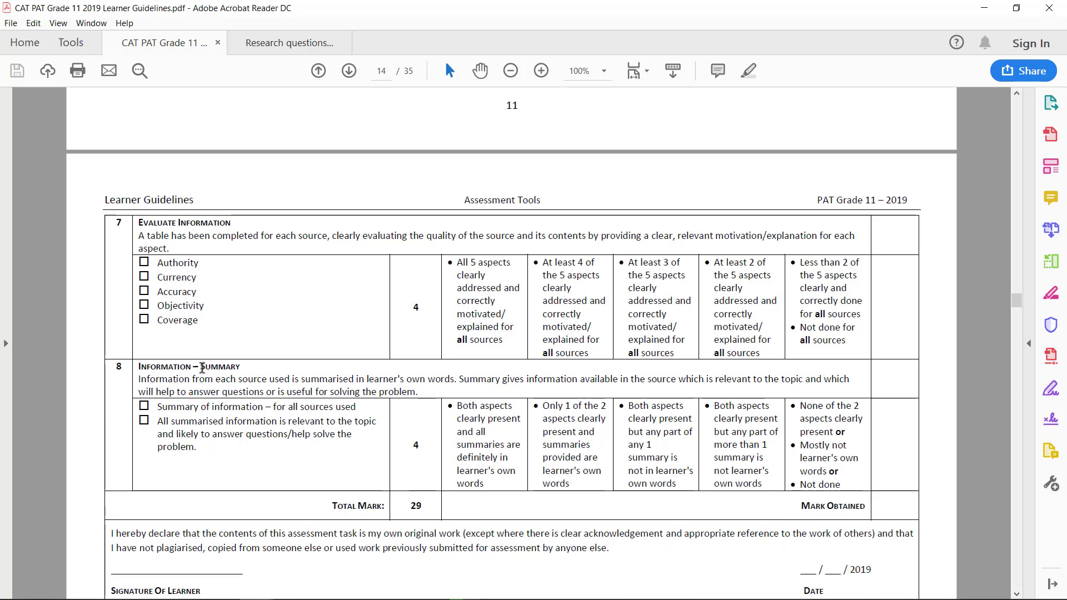
{"action": "scroll", "coordinate": [167, 412], "scroll_direction": "down", "scroll_amount": 1}
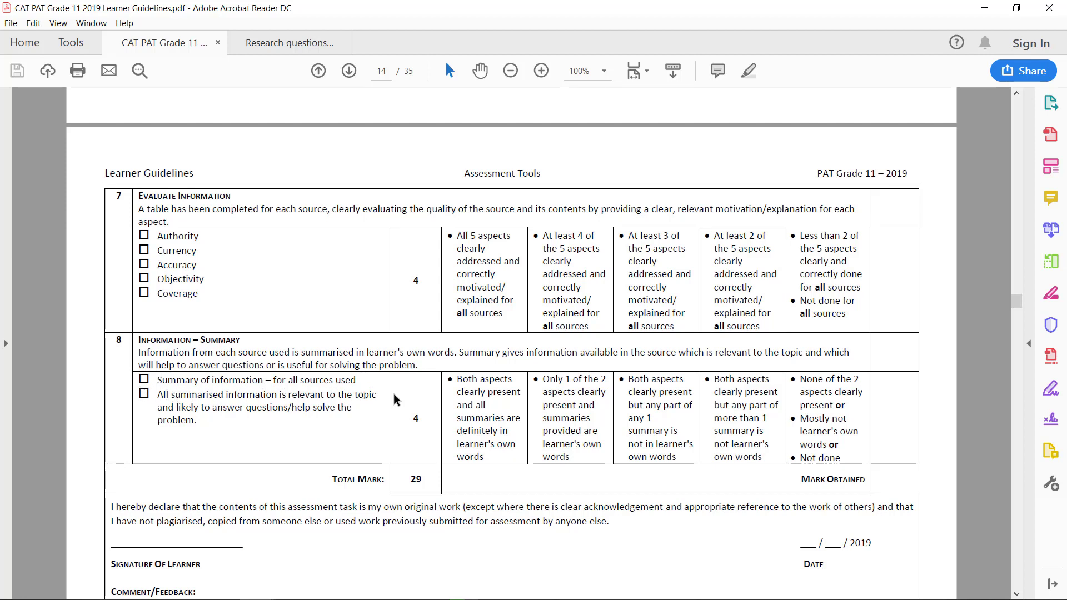
{"action": "left_click_drag", "start_coordinate": [215, 406], "coordinate": [275, 408]}
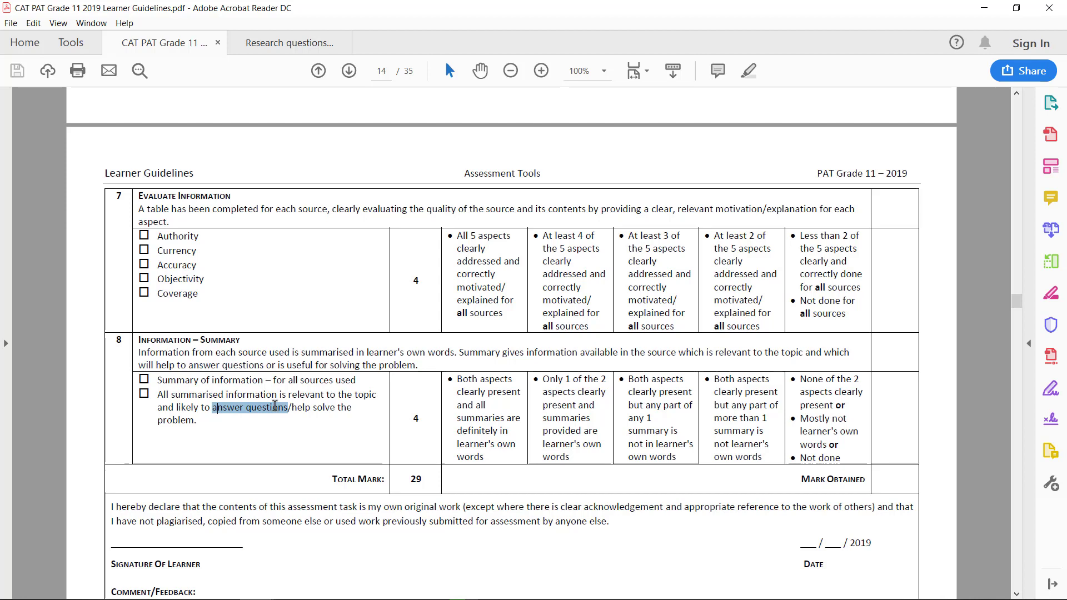
{"action": "left_click", "coordinate": [190, 426]}
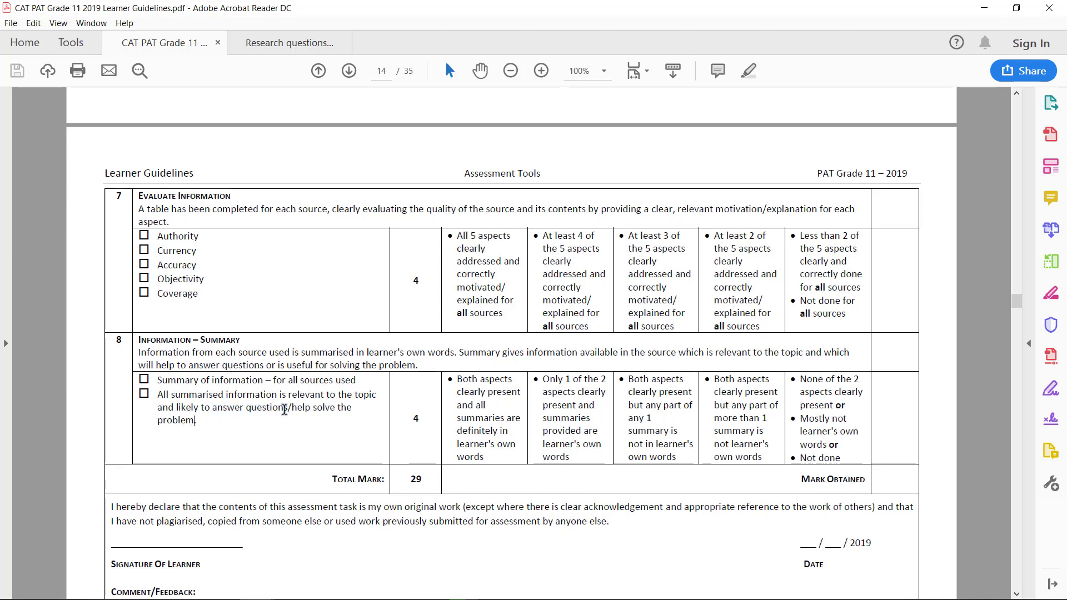
{"action": "scroll", "coordinate": [184, 421], "scroll_direction": "down", "scroll_amount": 5}
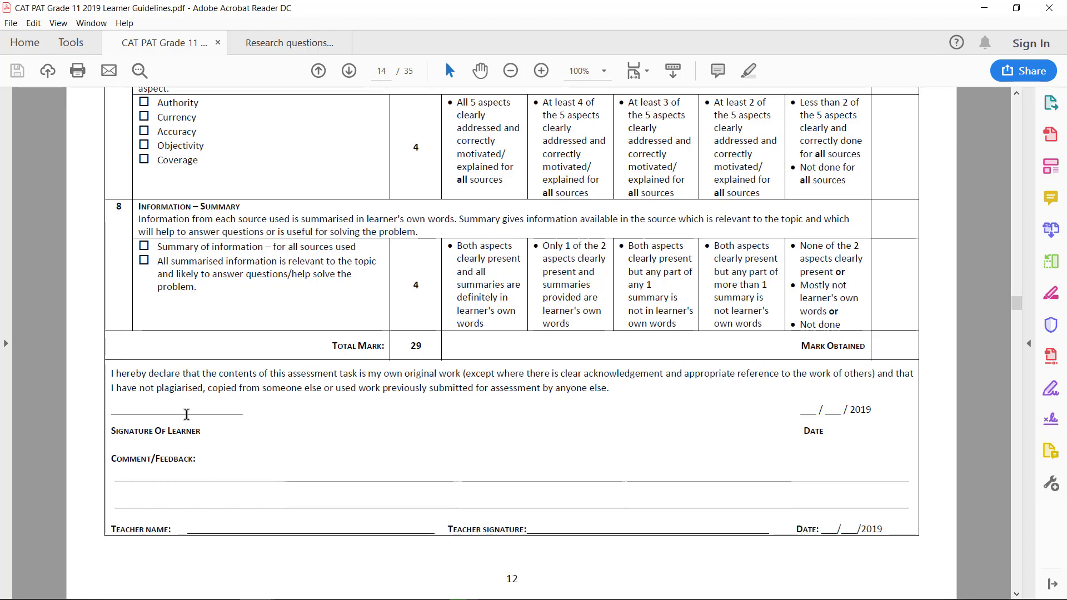
{"action": "scroll", "coordinate": [187, 414], "scroll_direction": "down", "scroll_amount": 2}
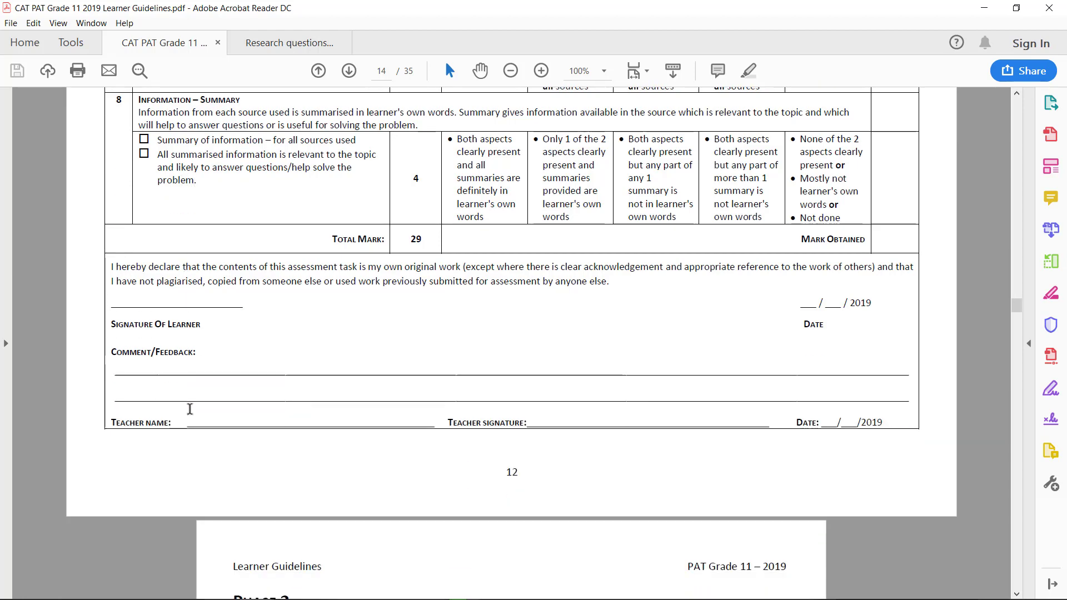